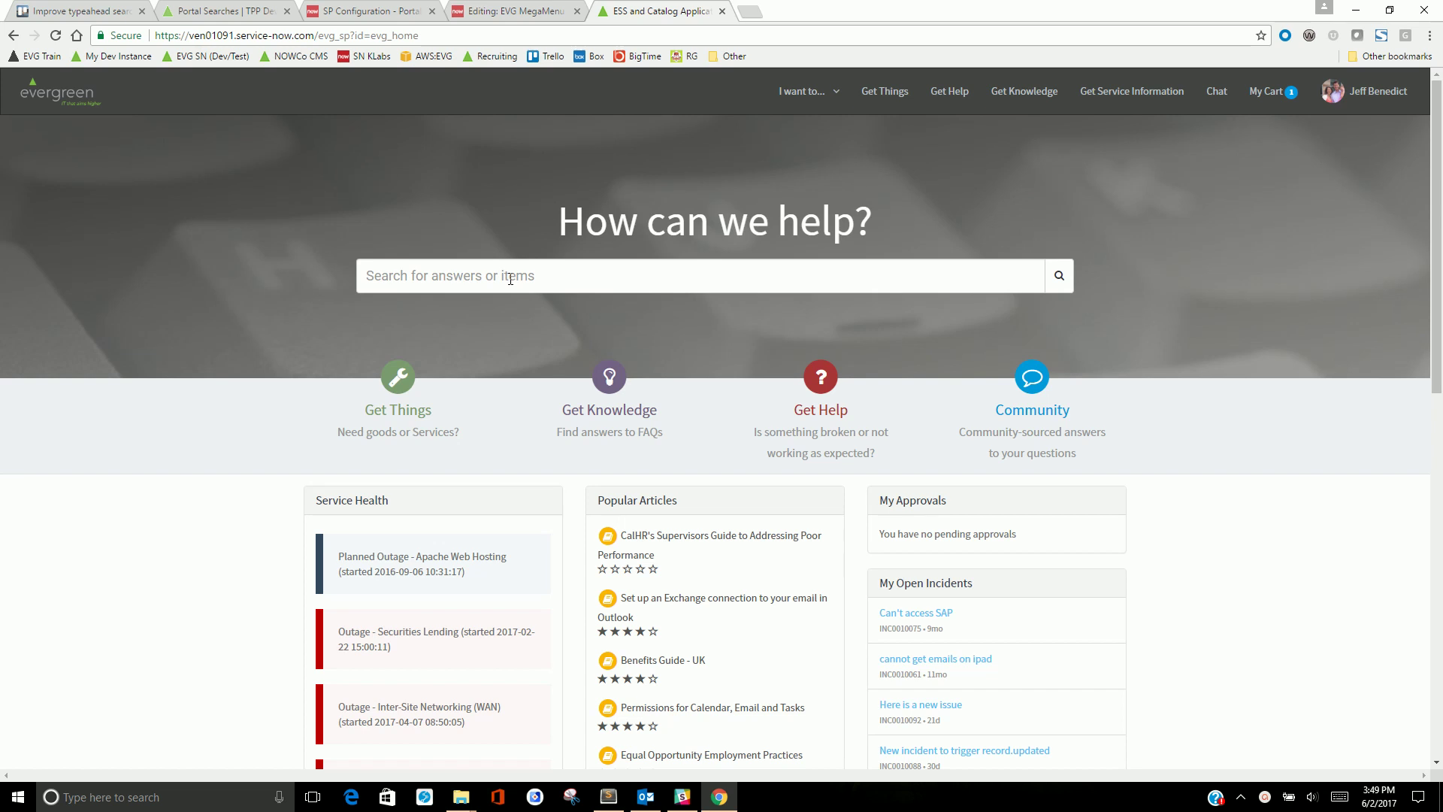
- Look over the search section of the "I want to..." menu
{"action": "left_click", "coordinate": [799, 97]}
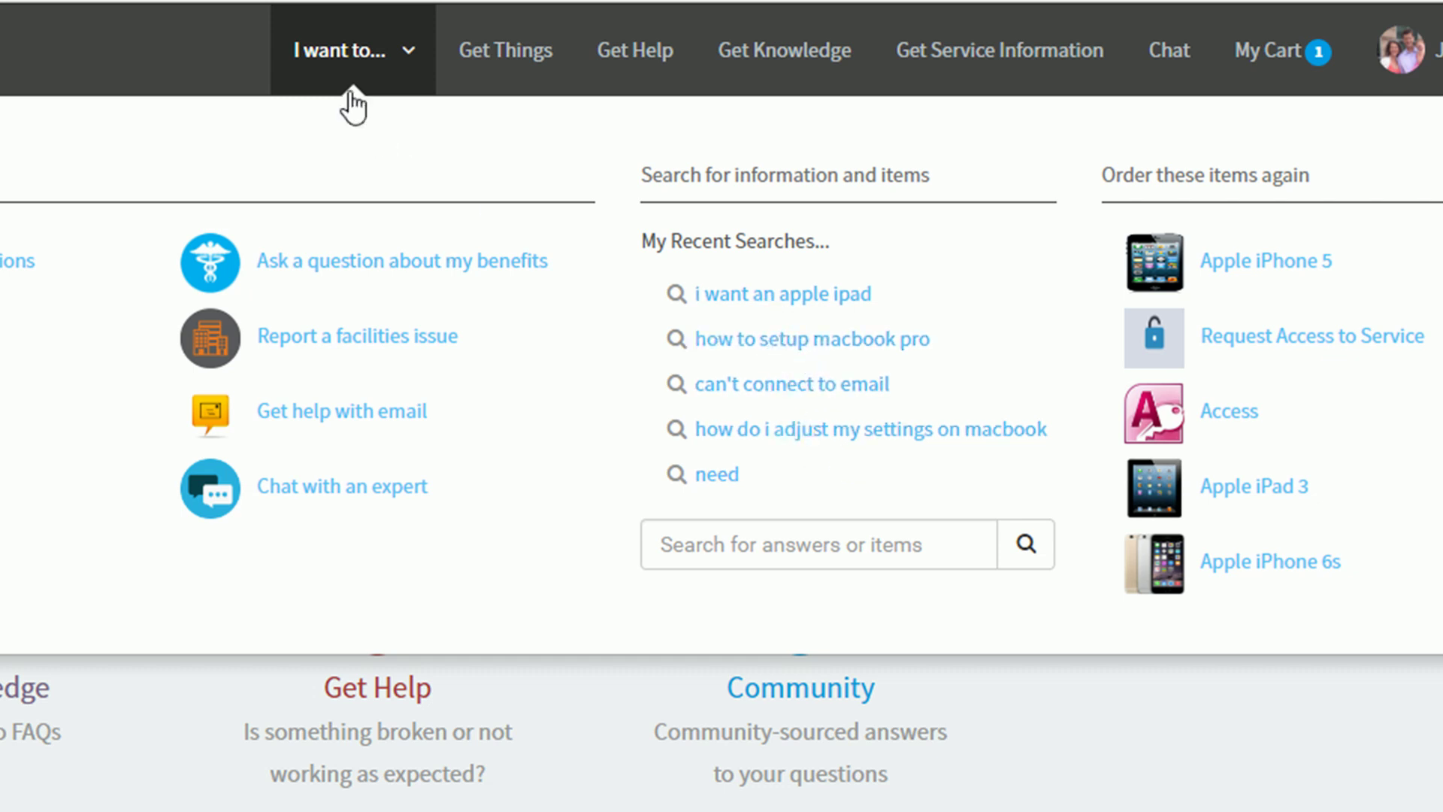
{"action": "left_click", "coordinate": [299, 54]}
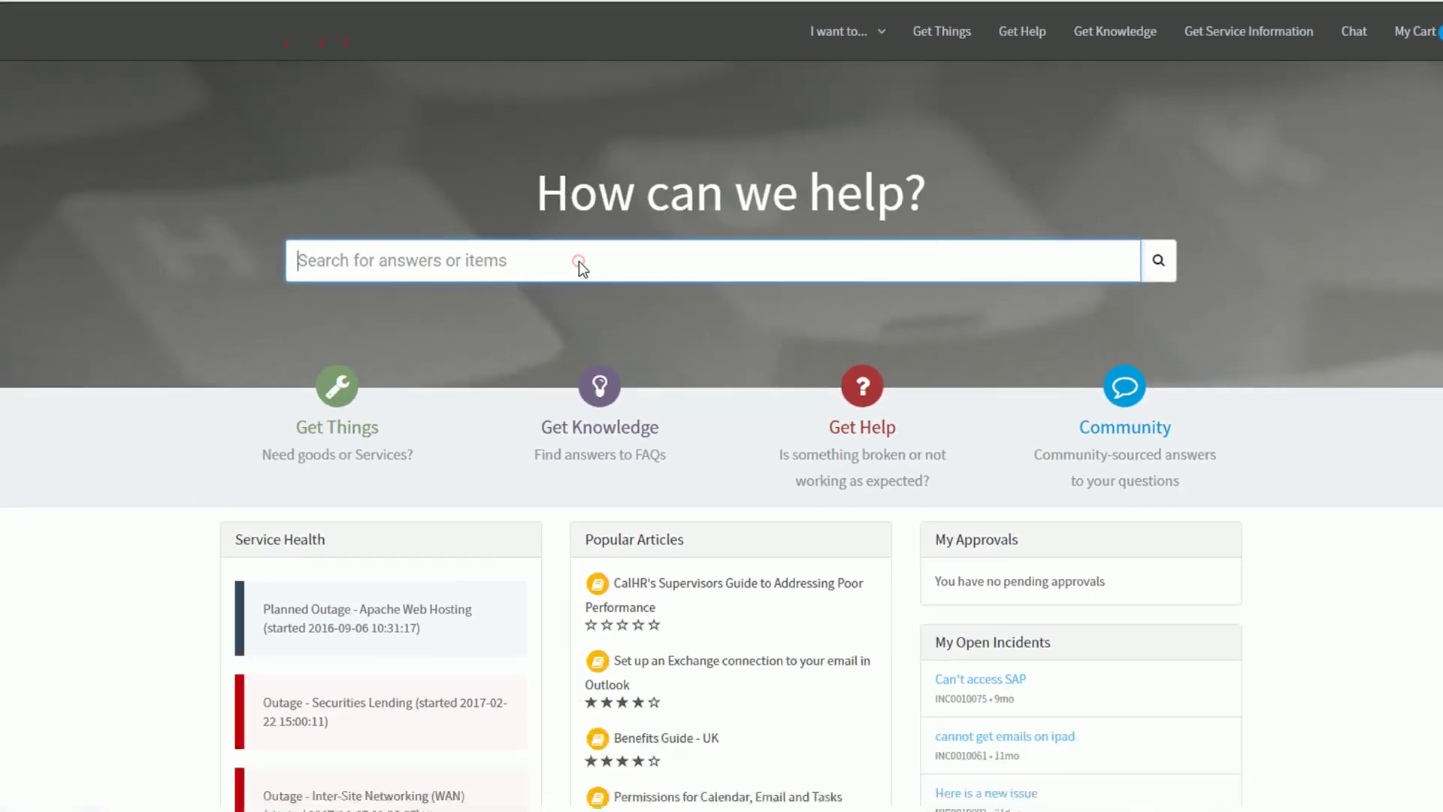
- Check the homepage search suggestions for "how to" and then for "cant conn"
{"action": "left_click", "coordinate": [4, 421]}
{"action": "type", "text": "how"}
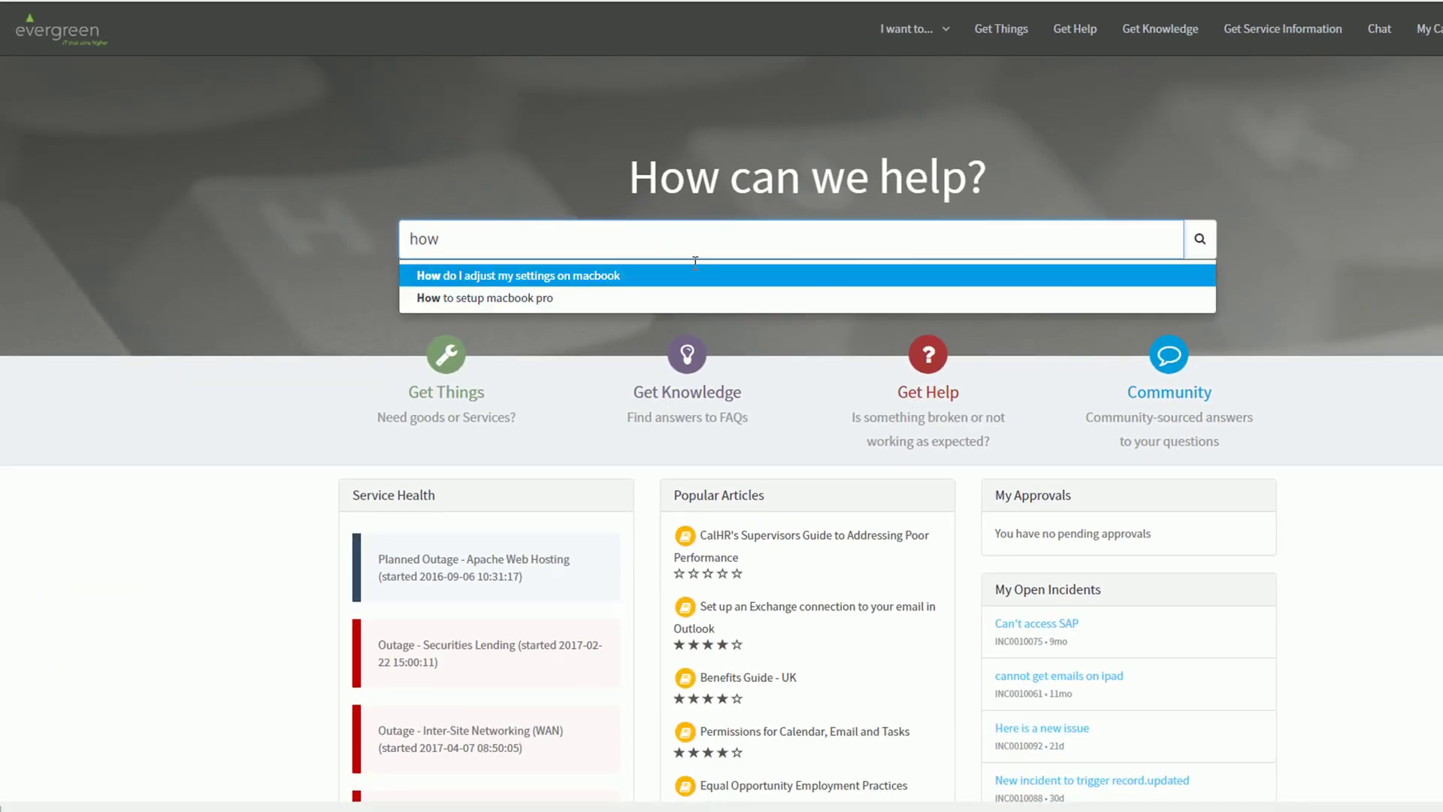
{"action": "type", "text": " to"}
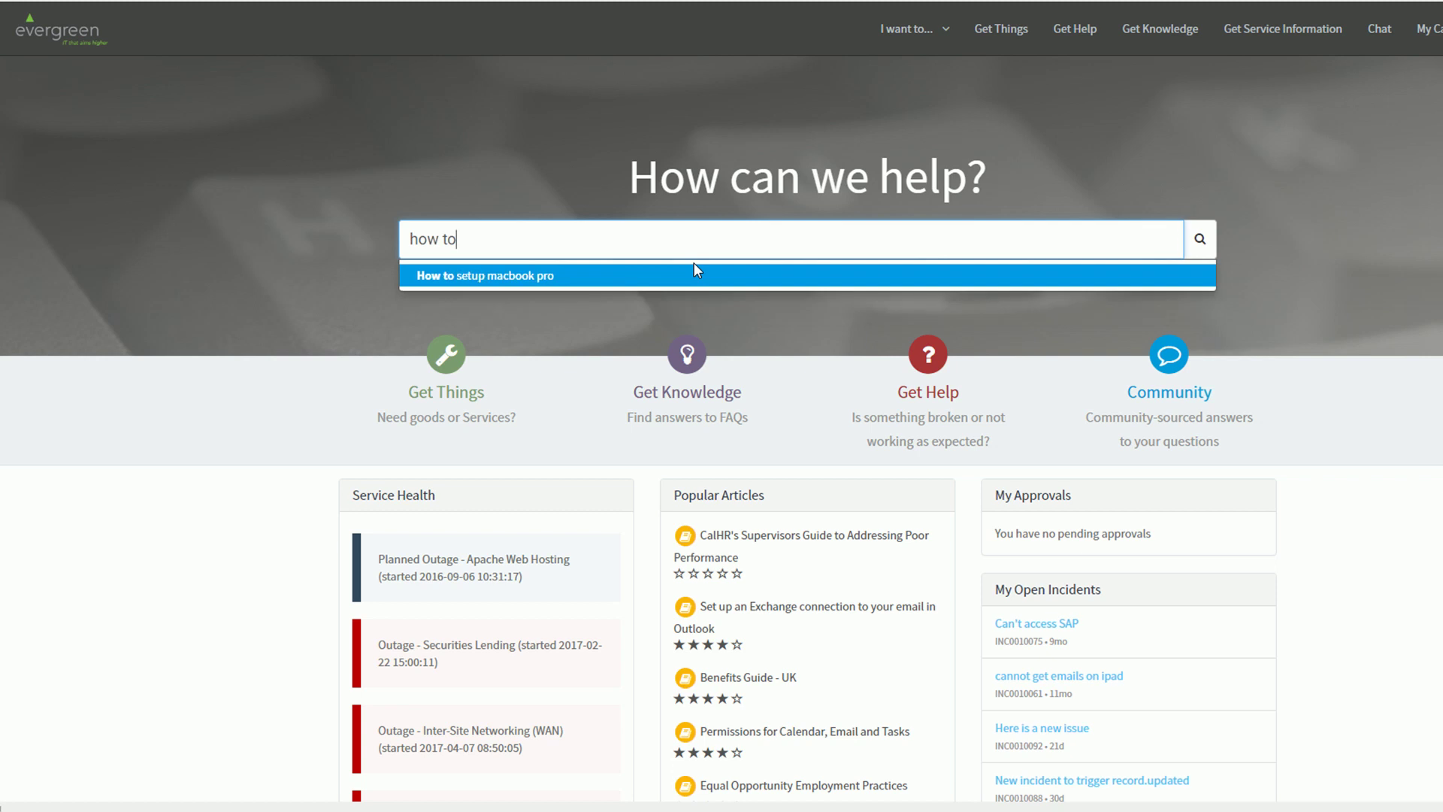
{"action": "key", "text": "ctrl+a"}
{"action": "type", "text": "cant conn"}
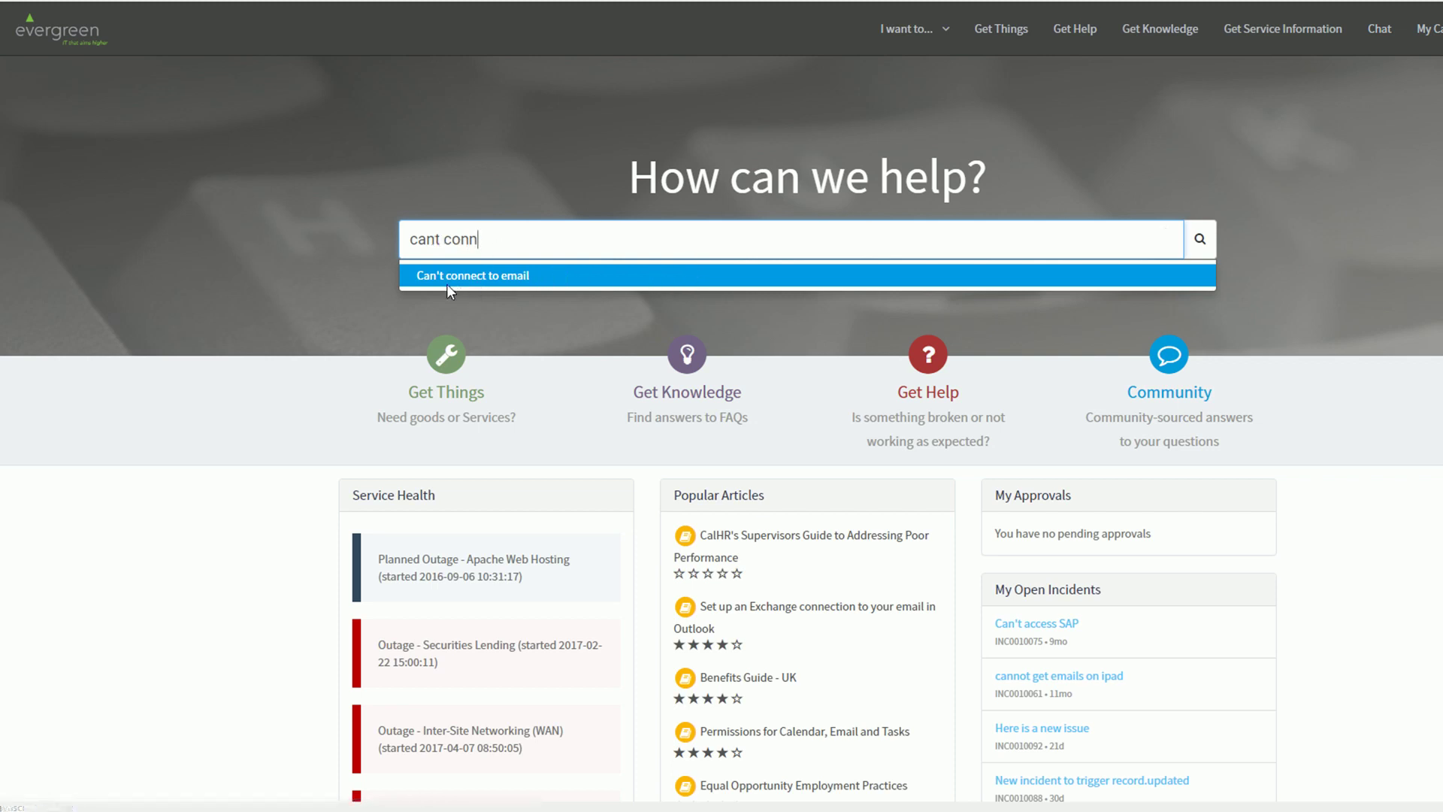
- Enter "I want an appl ipad" in the homepage search and run the suggested search "I want an Apple iPad"
{"action": "key", "text": "ctrl+a"}
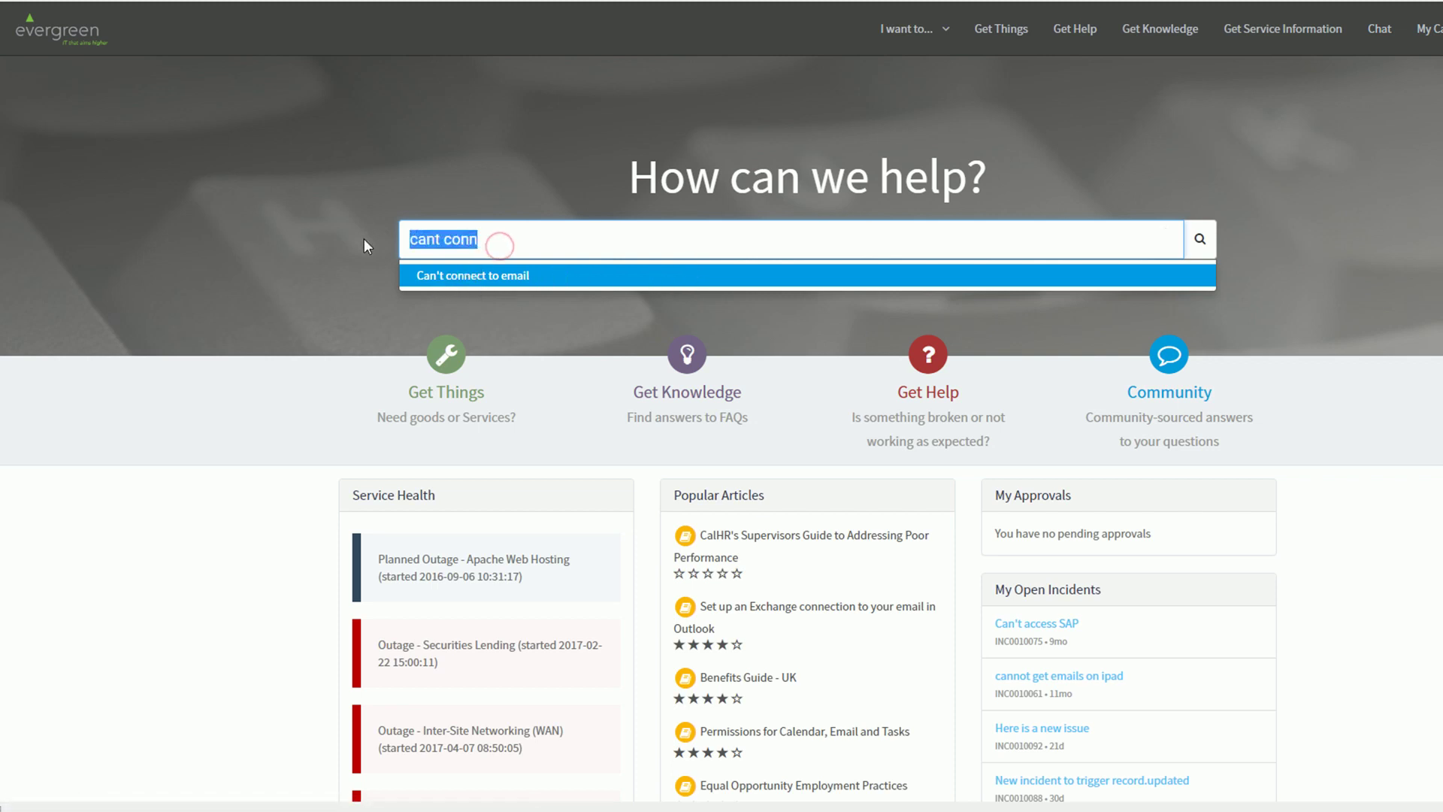
{"action": "type", "text": "I want an "}
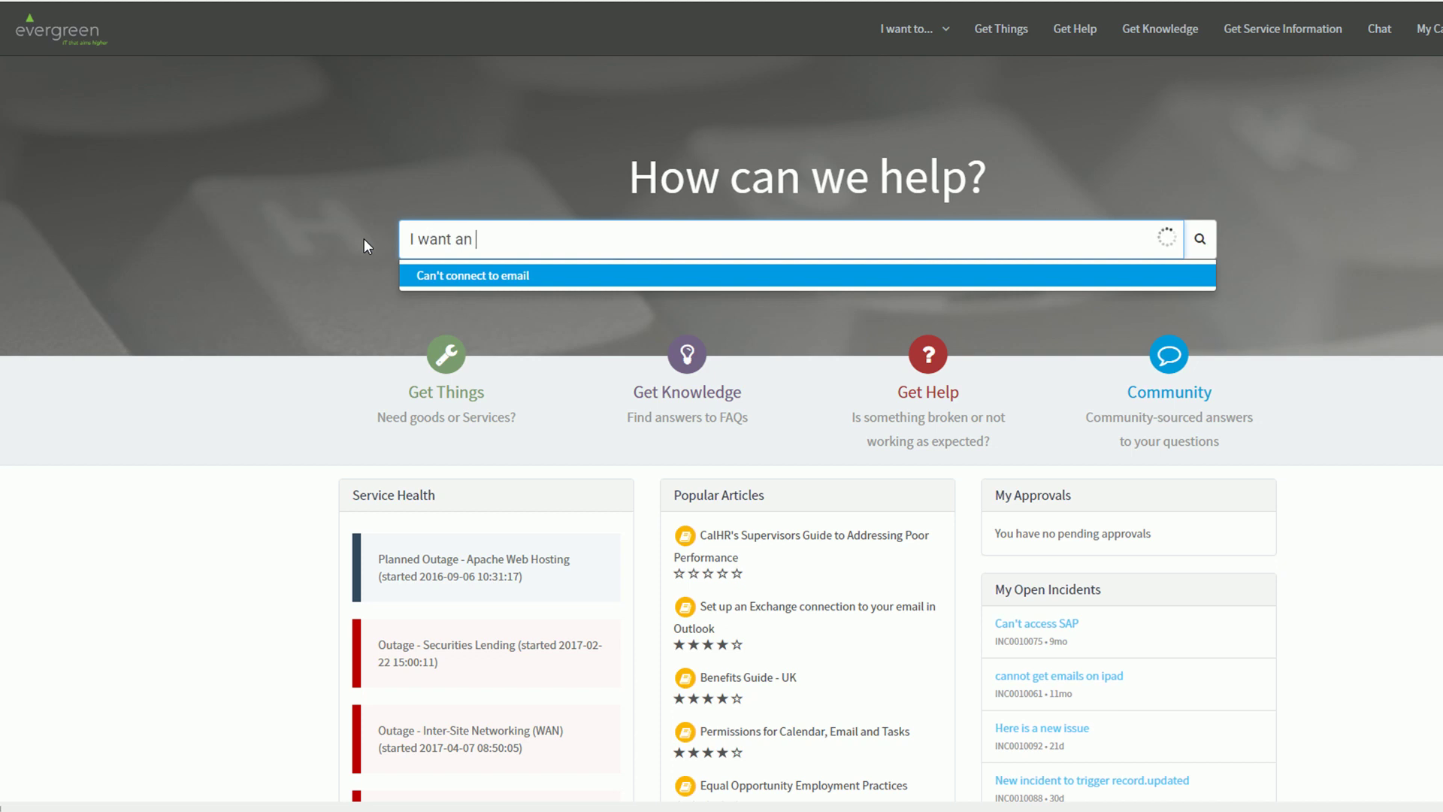
{"action": "type", "text": "appl ipad"}
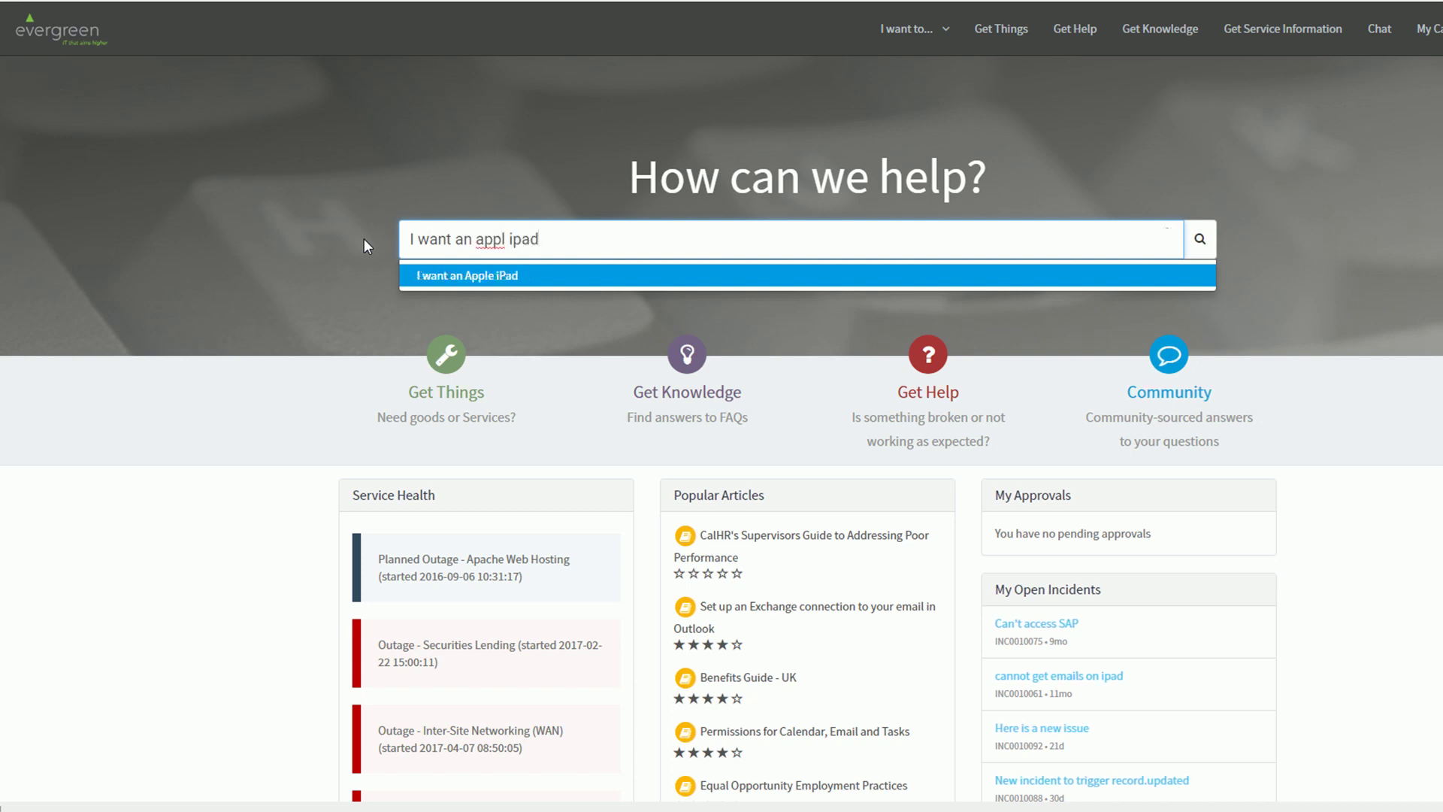
{"action": "left_click", "coordinate": [488, 278]}
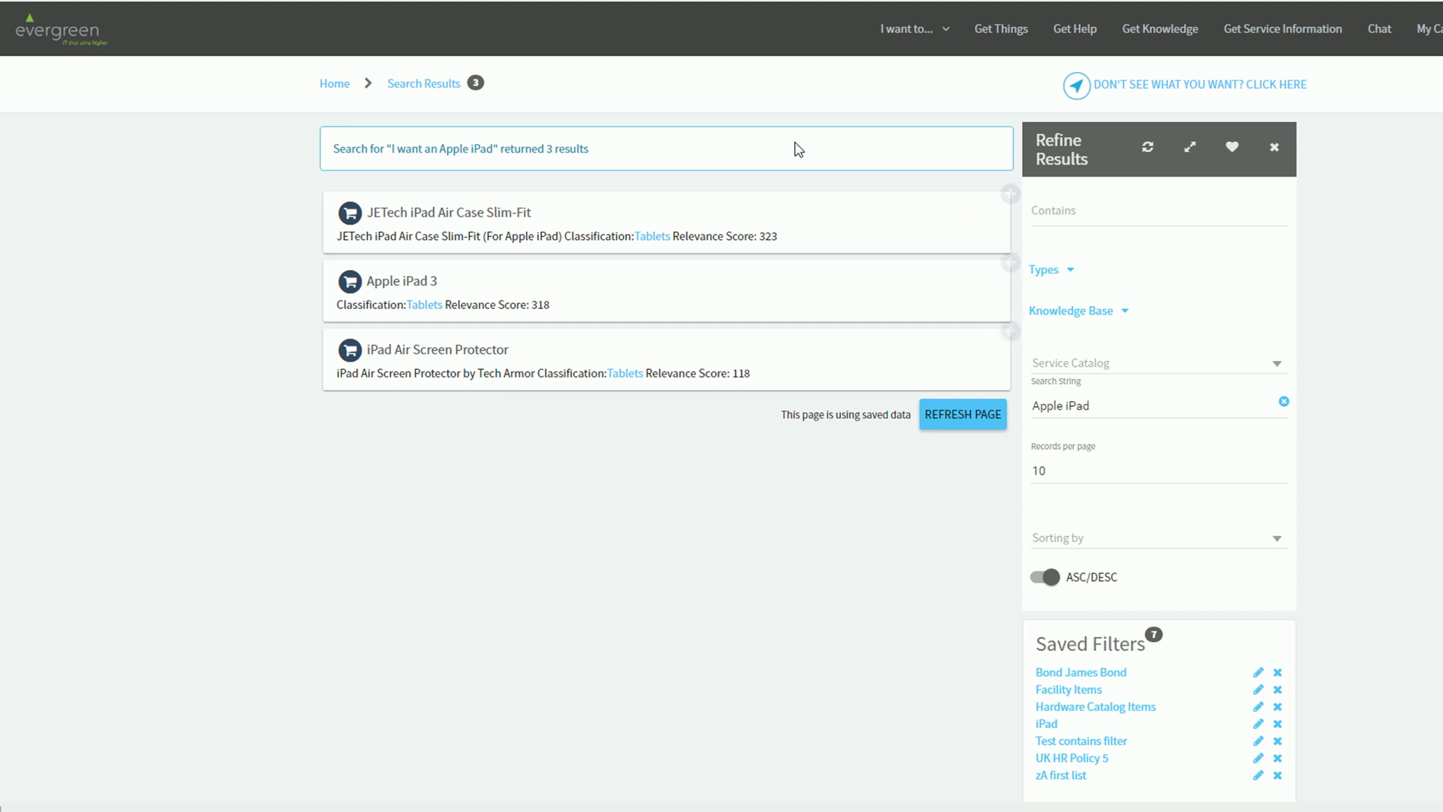
- Search from the "I want to..." menu for "can't" and run the suggested search "Can't connect to email"
{"action": "left_click", "coordinate": [914, 36]}
{"action": "left_click", "coordinate": [1129, 311]}
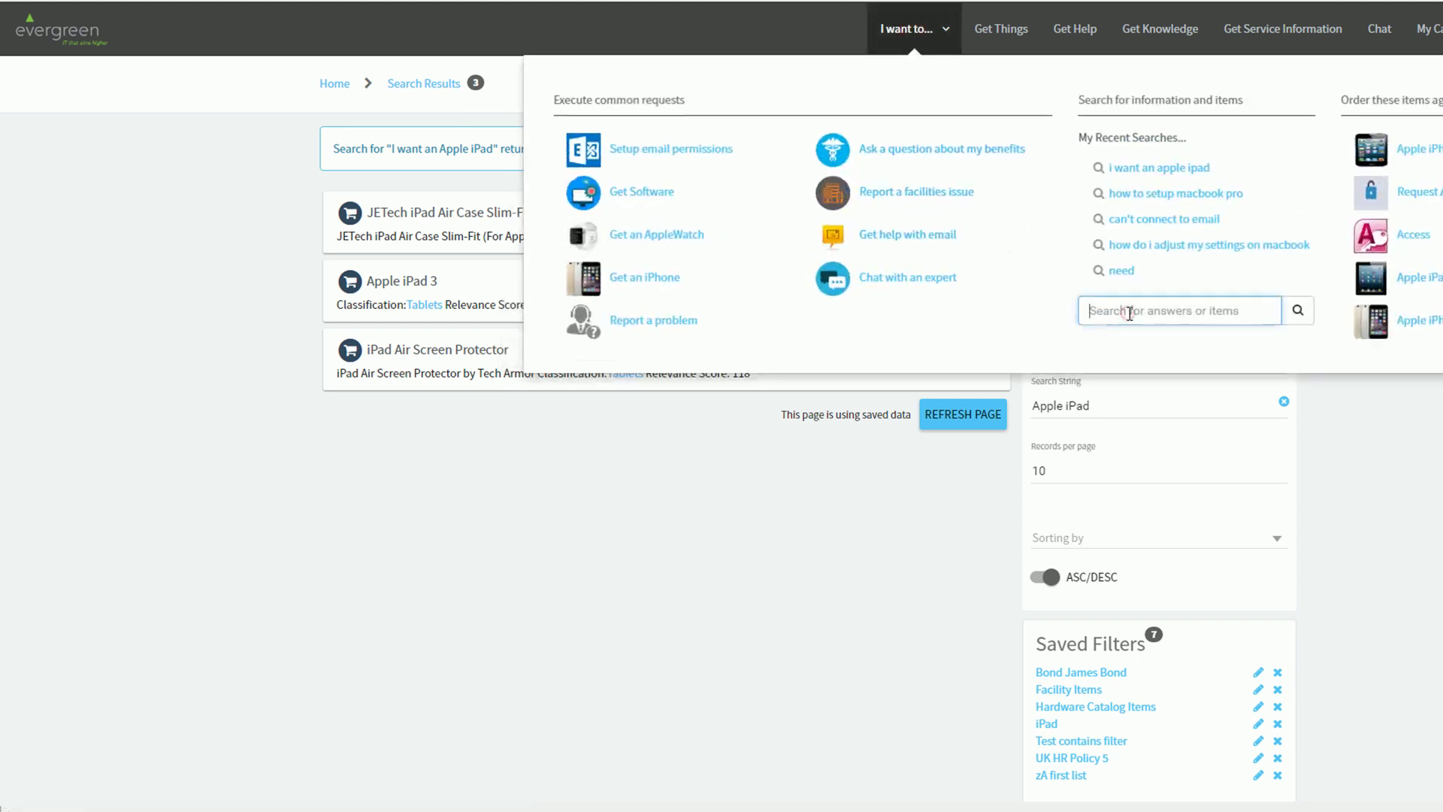
{"action": "type", "text": "cant"}
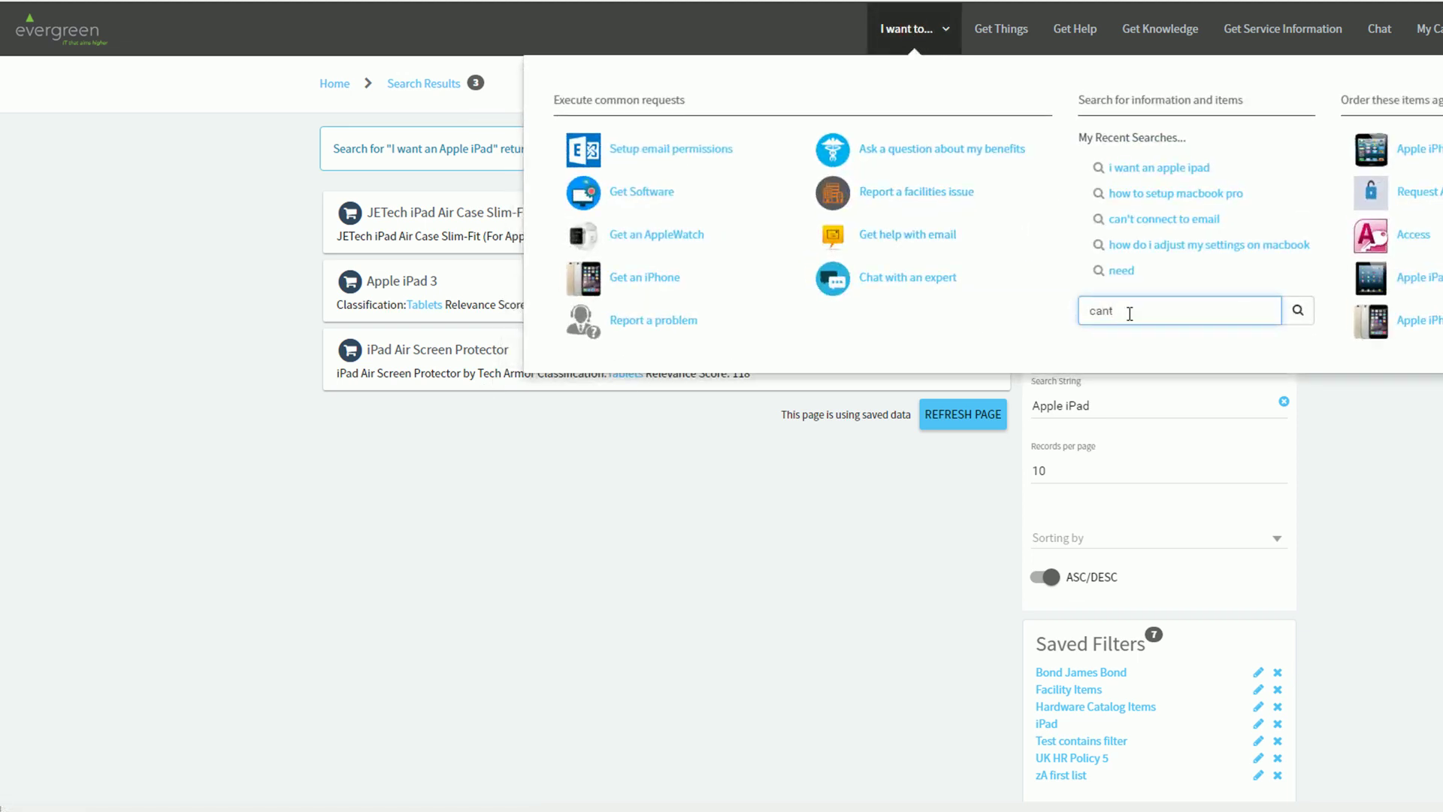
{"action": "key", "text": "BackSpace"}
{"action": "type", "text": "'t"}
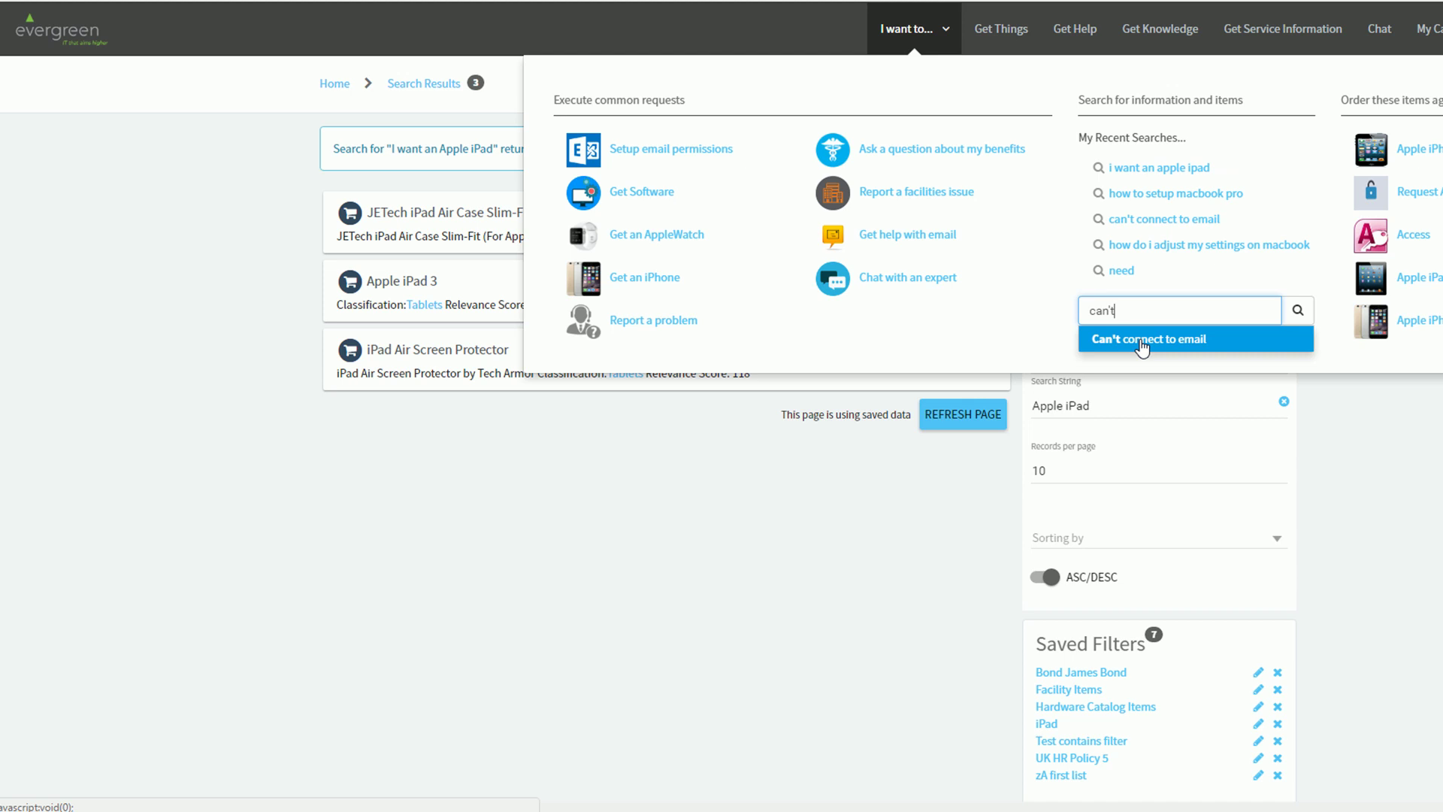
{"action": "left_click", "coordinate": [1142, 344]}
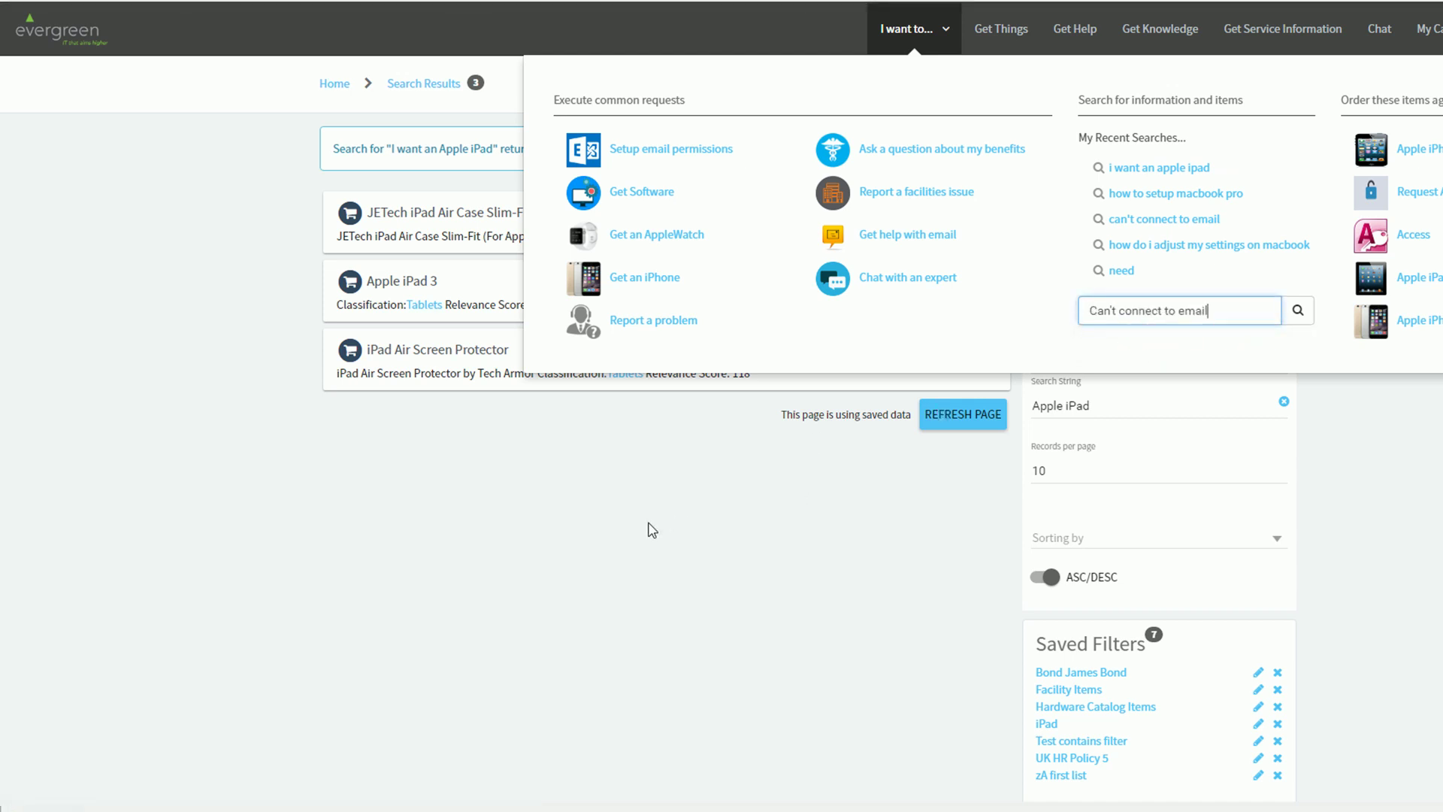
{"action": "key", "text": "Return"}
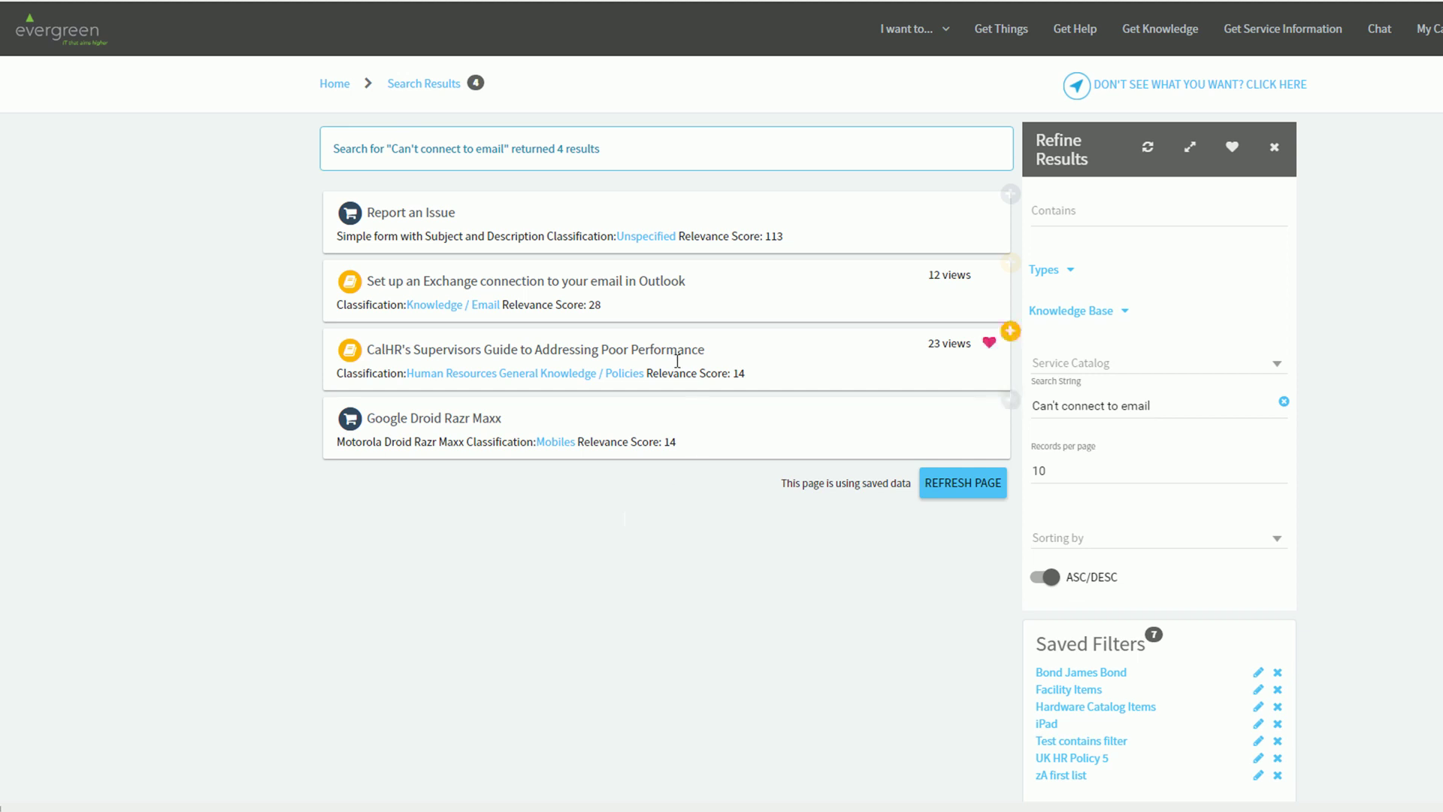
- Return to the portal homepage, search for ticket number 10070 and open the matching requested item RITM0010070
{"action": "left_click", "coordinate": [334, 83]}
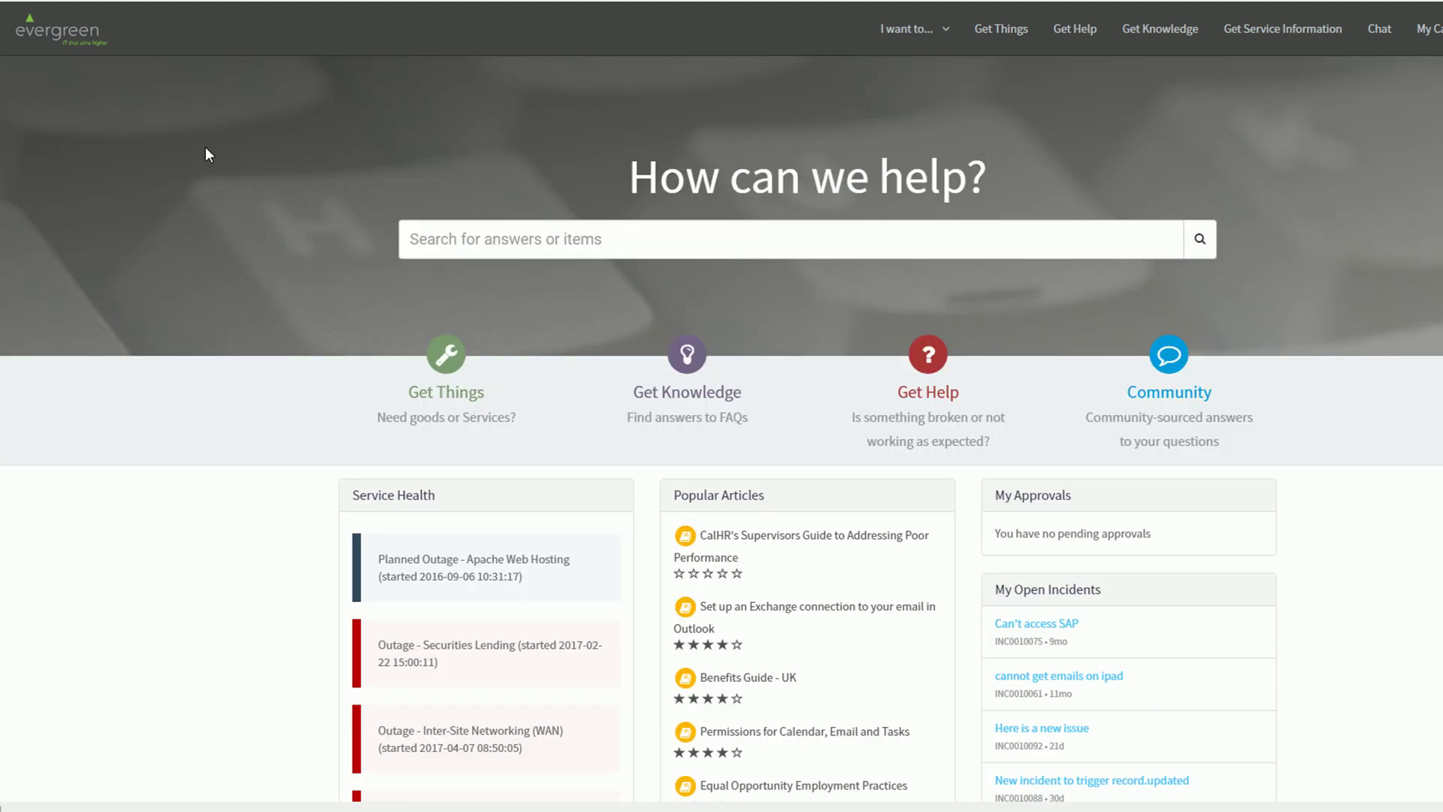
{"action": "left_click", "coordinate": [492, 239]}
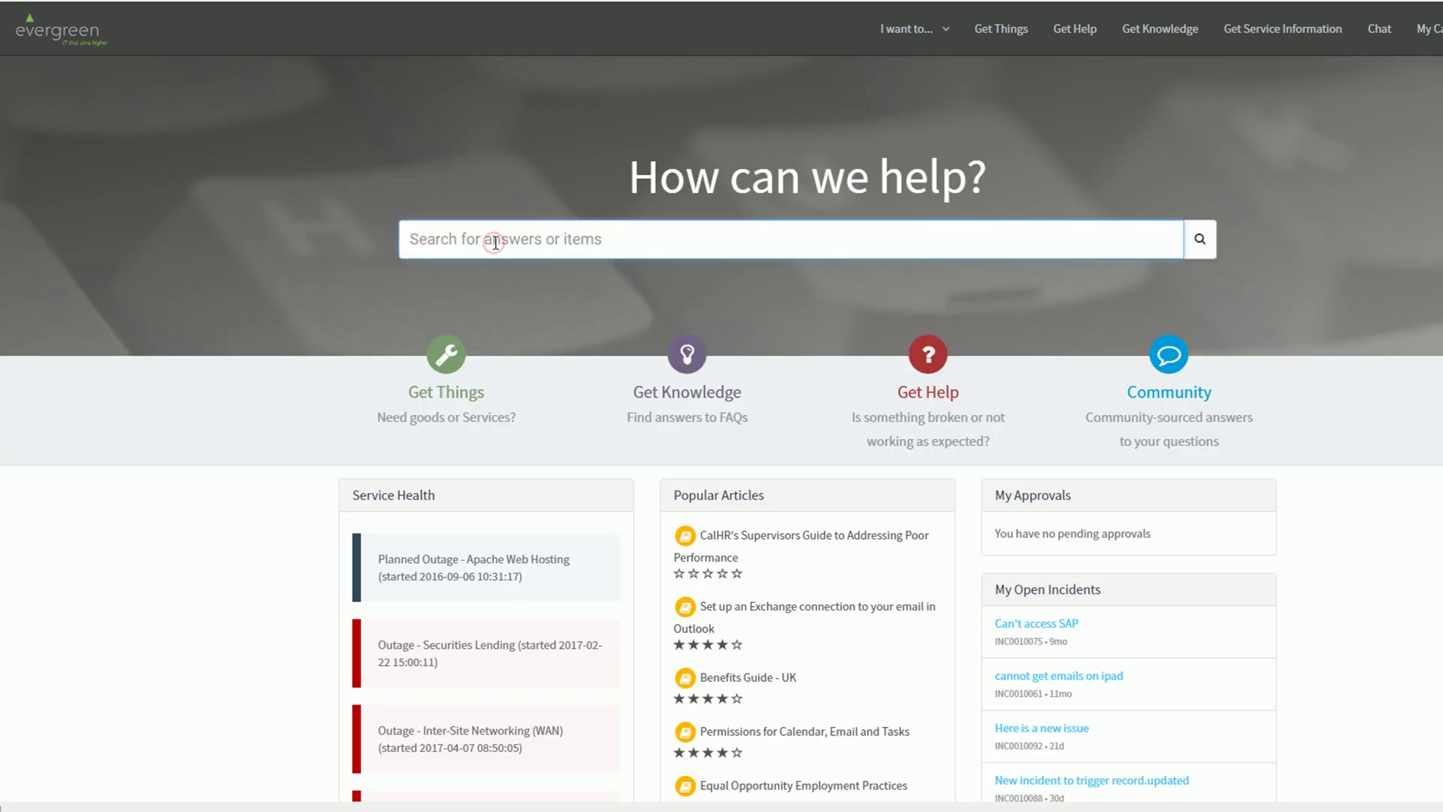
{"action": "type", "text": "10070"}
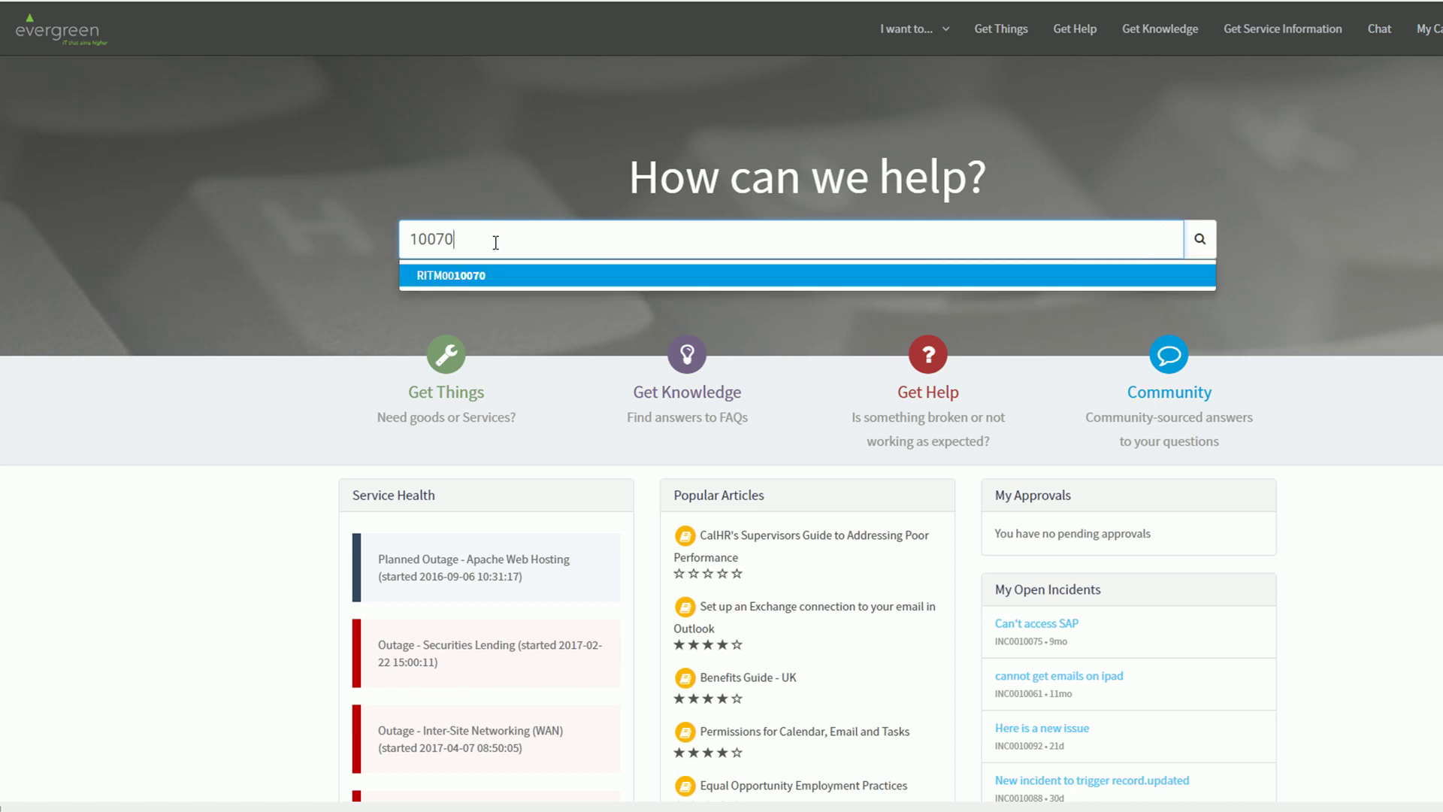
{"action": "left_click", "coordinate": [468, 275]}
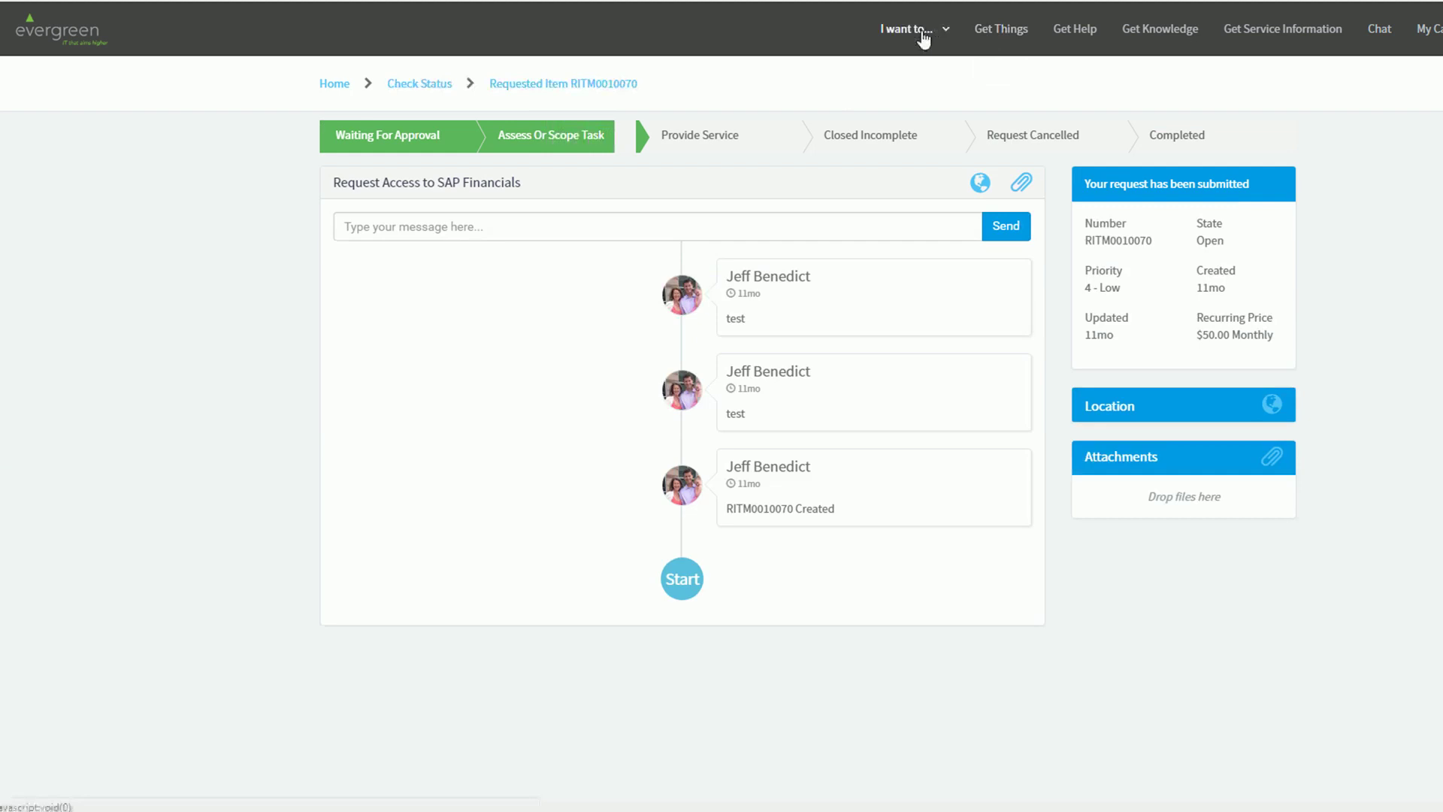
- Search for "inc" within the "I want to..." menu and open incident INC0000039 from the suggestions
{"action": "left_click", "coordinate": [926, 34]}
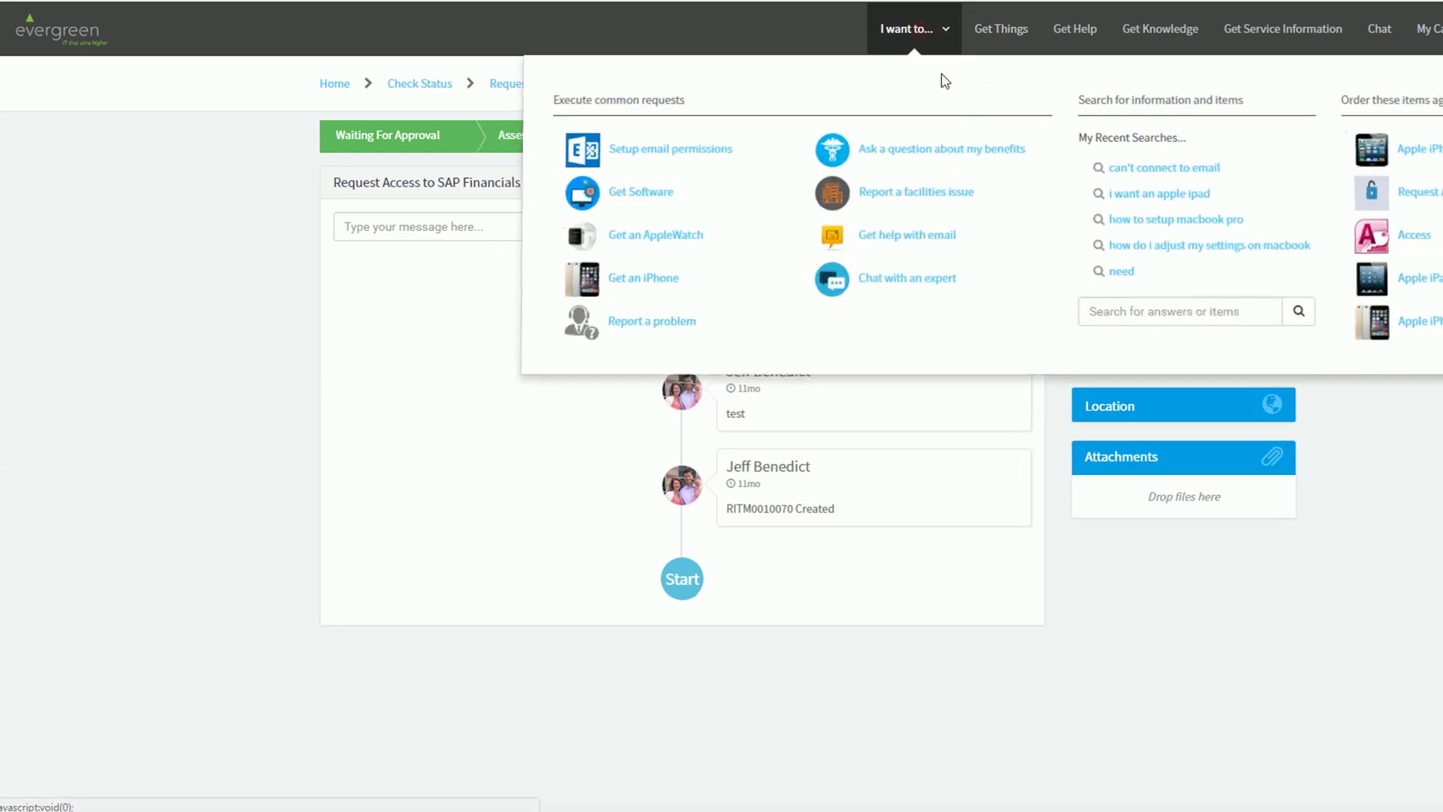
{"action": "left_click", "coordinate": [1128, 311]}
{"action": "type", "text": "inc"}
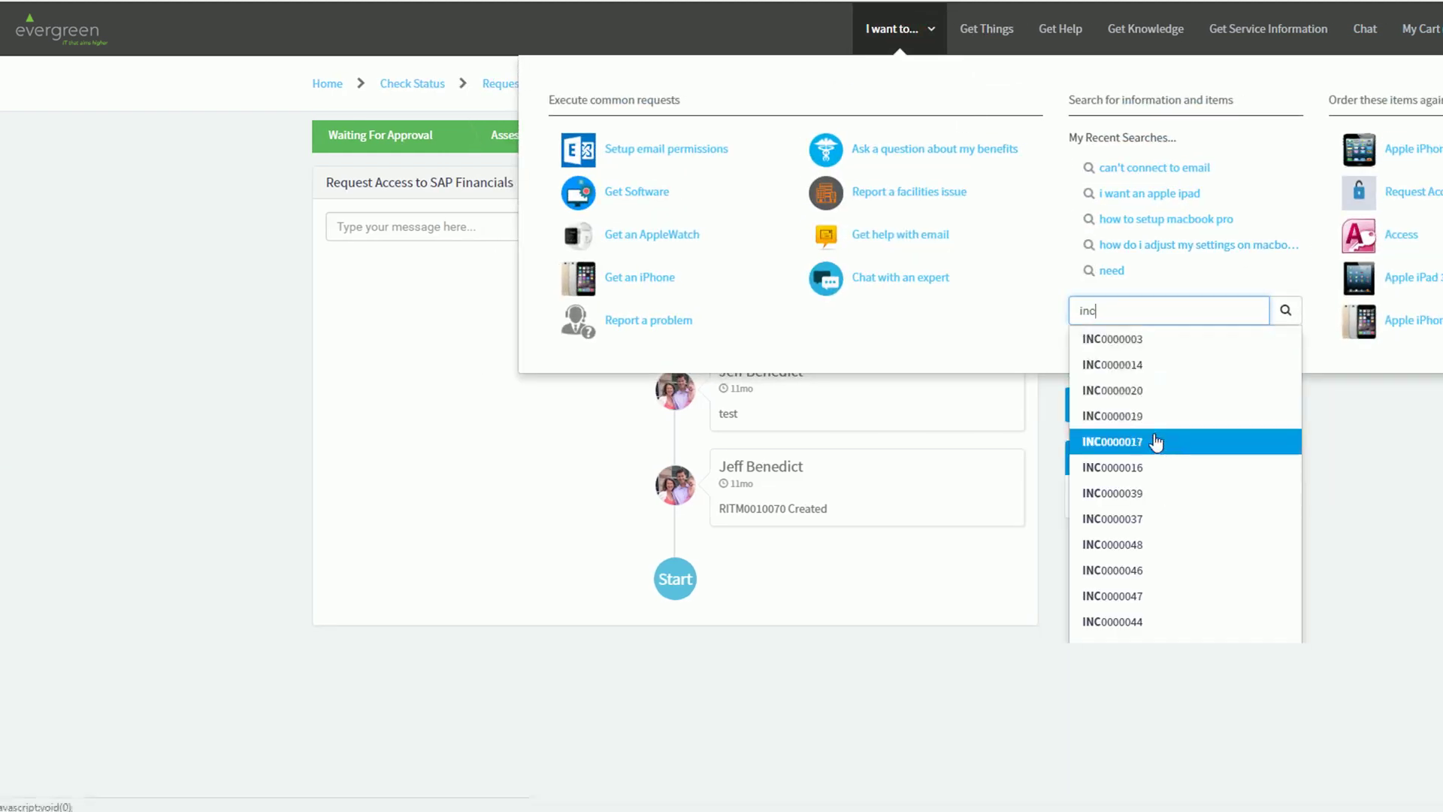
{"action": "left_click", "coordinate": [1131, 494]}
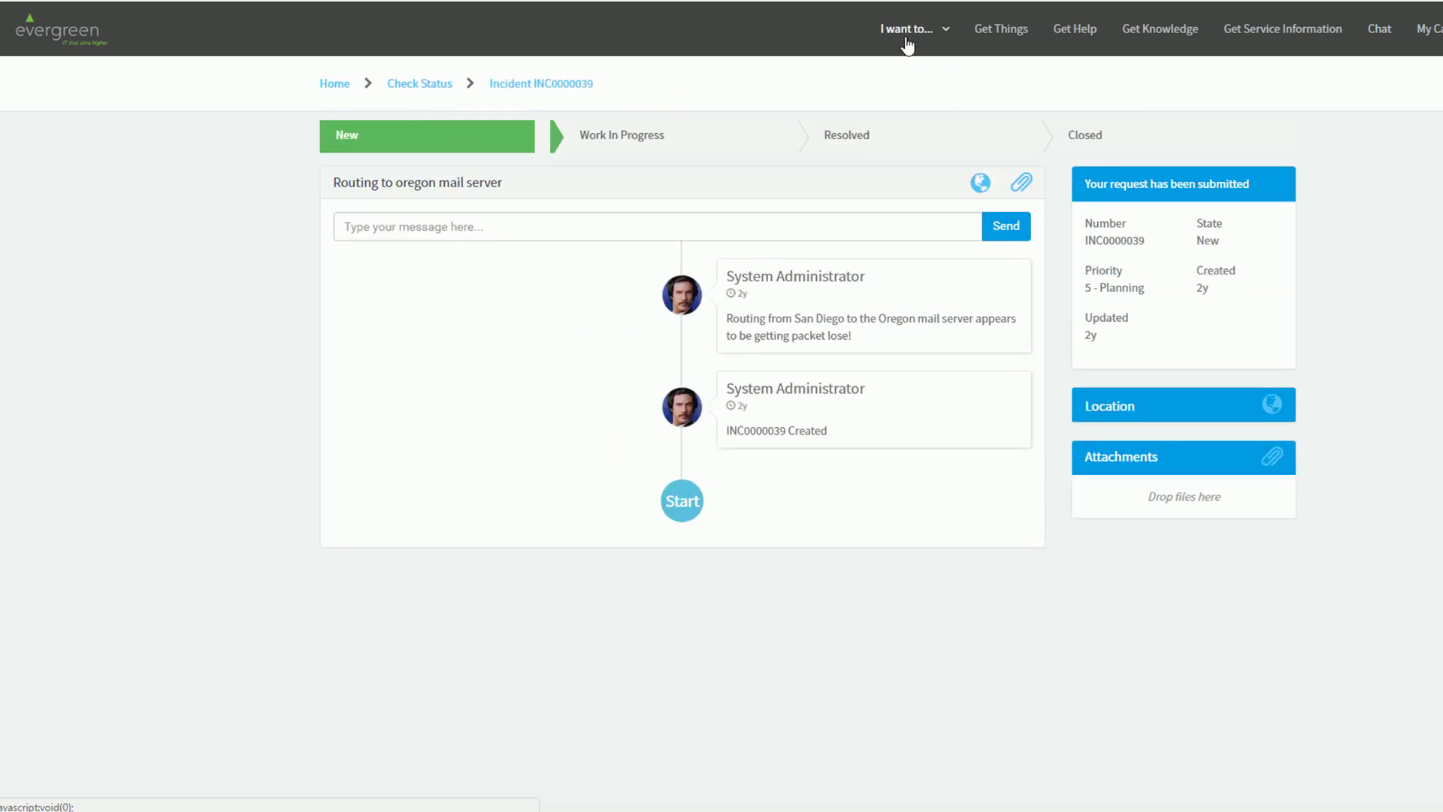
- Check the ticket suggestions for "ritm" and then "10009" in the "I want to..." menu's search
{"action": "left_click", "coordinate": [908, 45]}
{"action": "left_click", "coordinate": [1150, 316]}
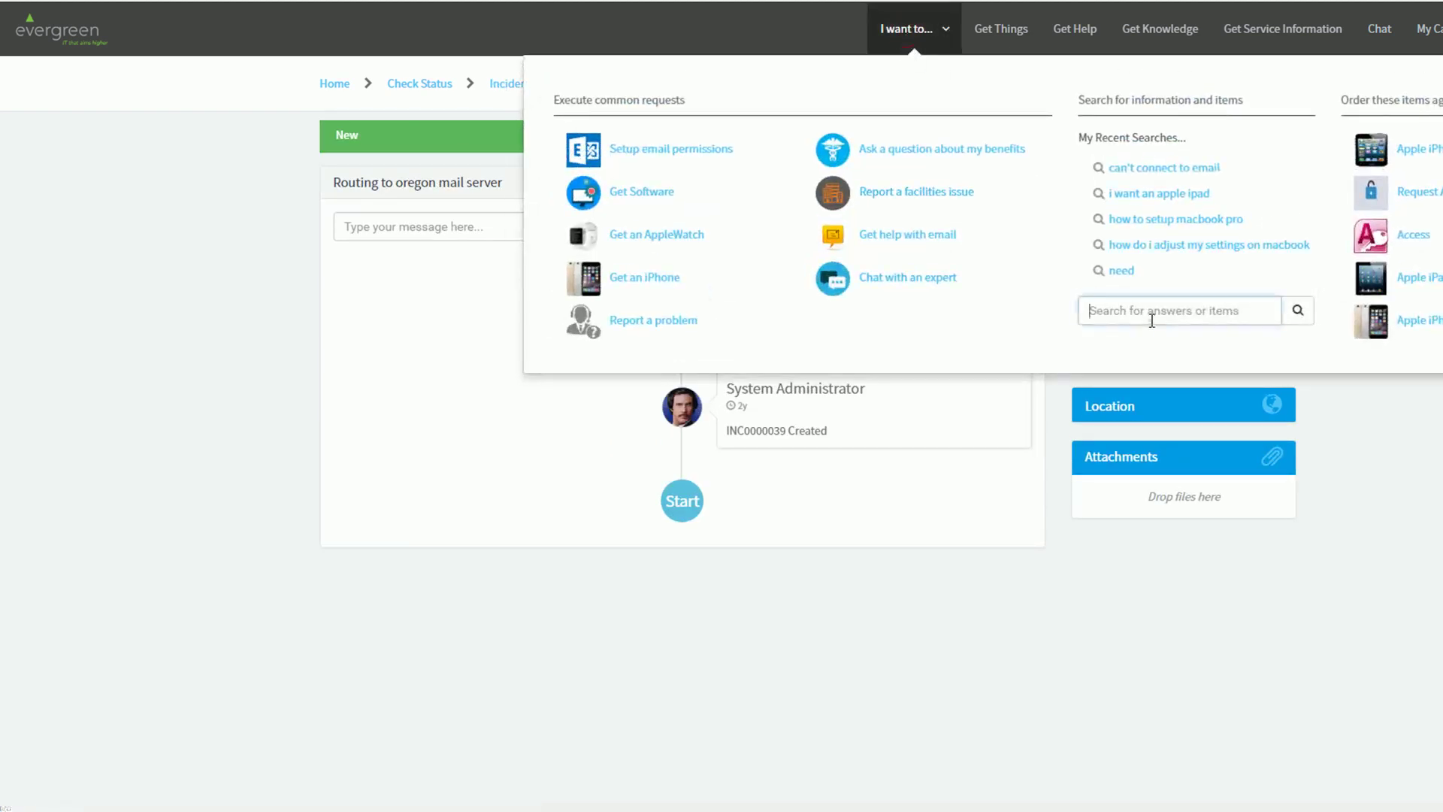
{"action": "type", "text": "ritm"}
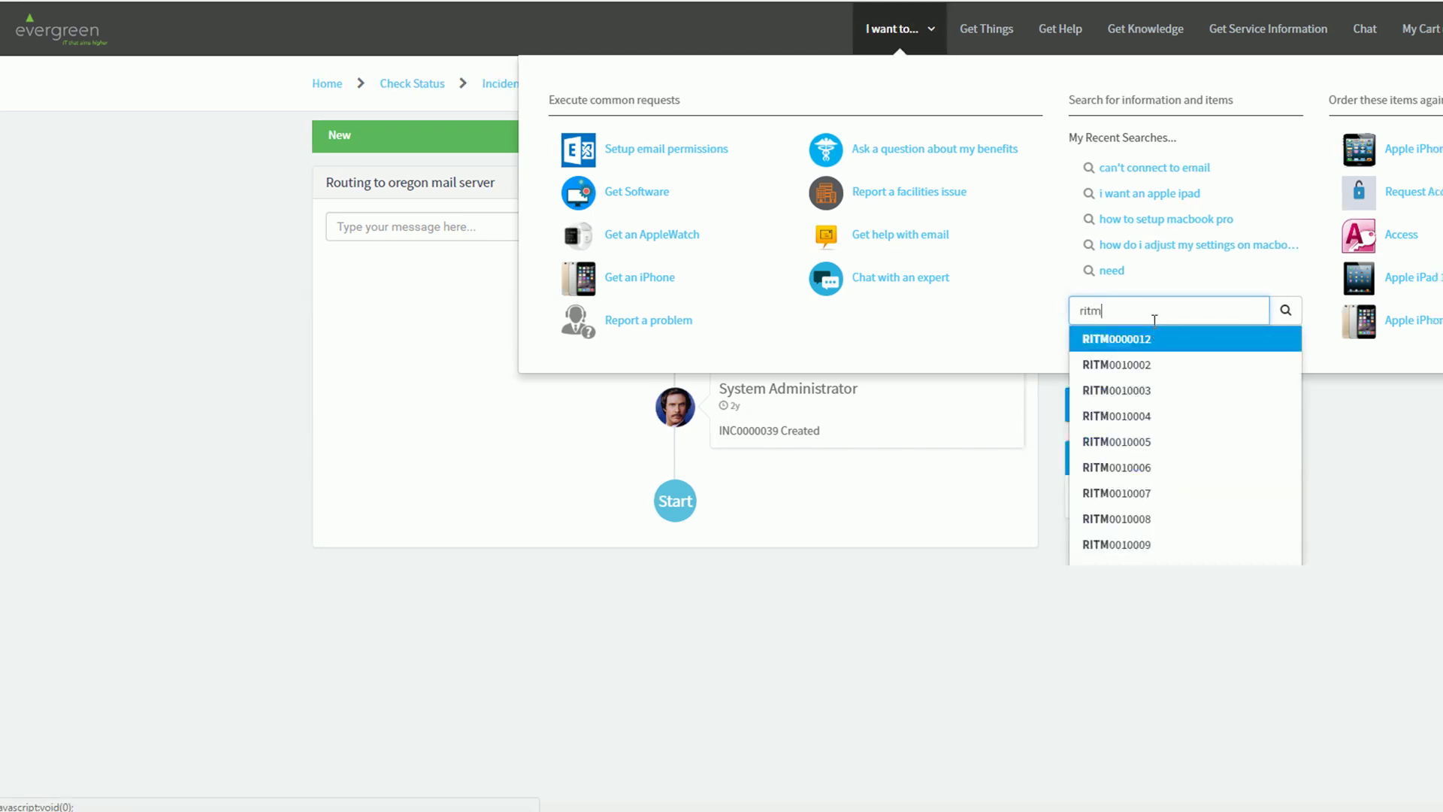
{"action": "left_click_drag", "start_coordinate": [1111, 312], "coordinate": [1053, 320]}
{"action": "type", "text": "10009"}
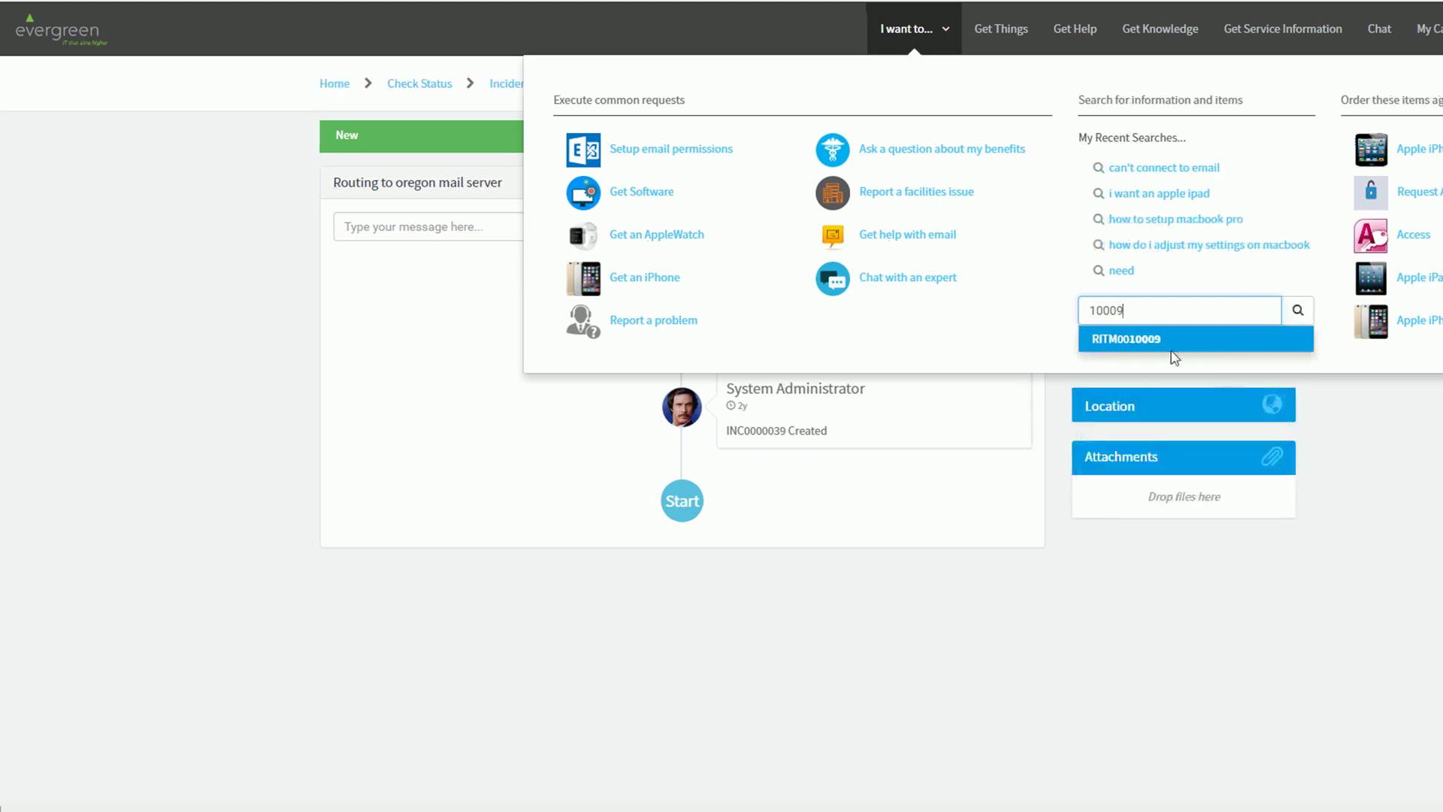
- Change the ticket search to "1001" and open requested item RITM0010016 from the suggestions
{"action": "key", "text": "BackSpace"}
{"action": "key", "text": "BackSpace"}
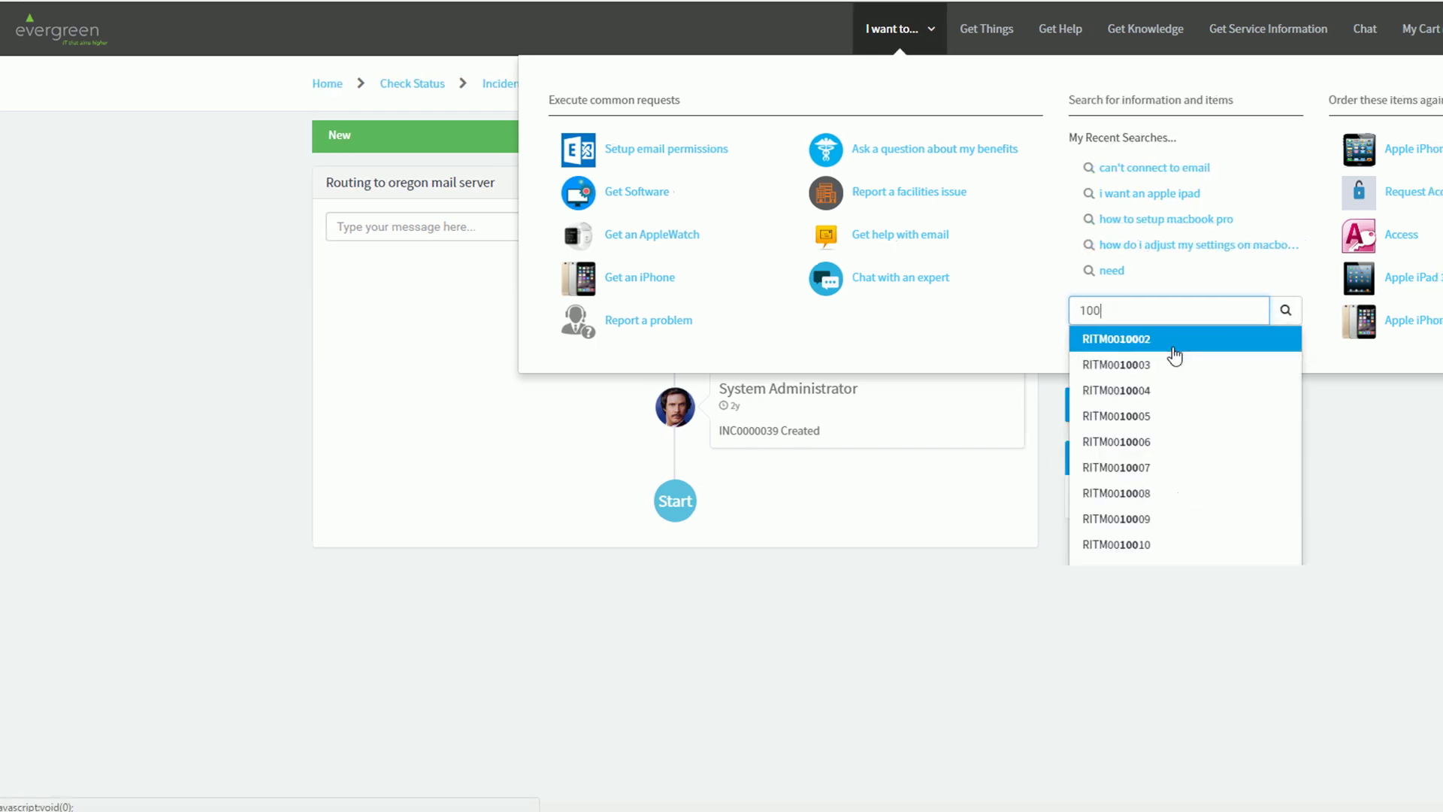
{"action": "type", "text": "1"}
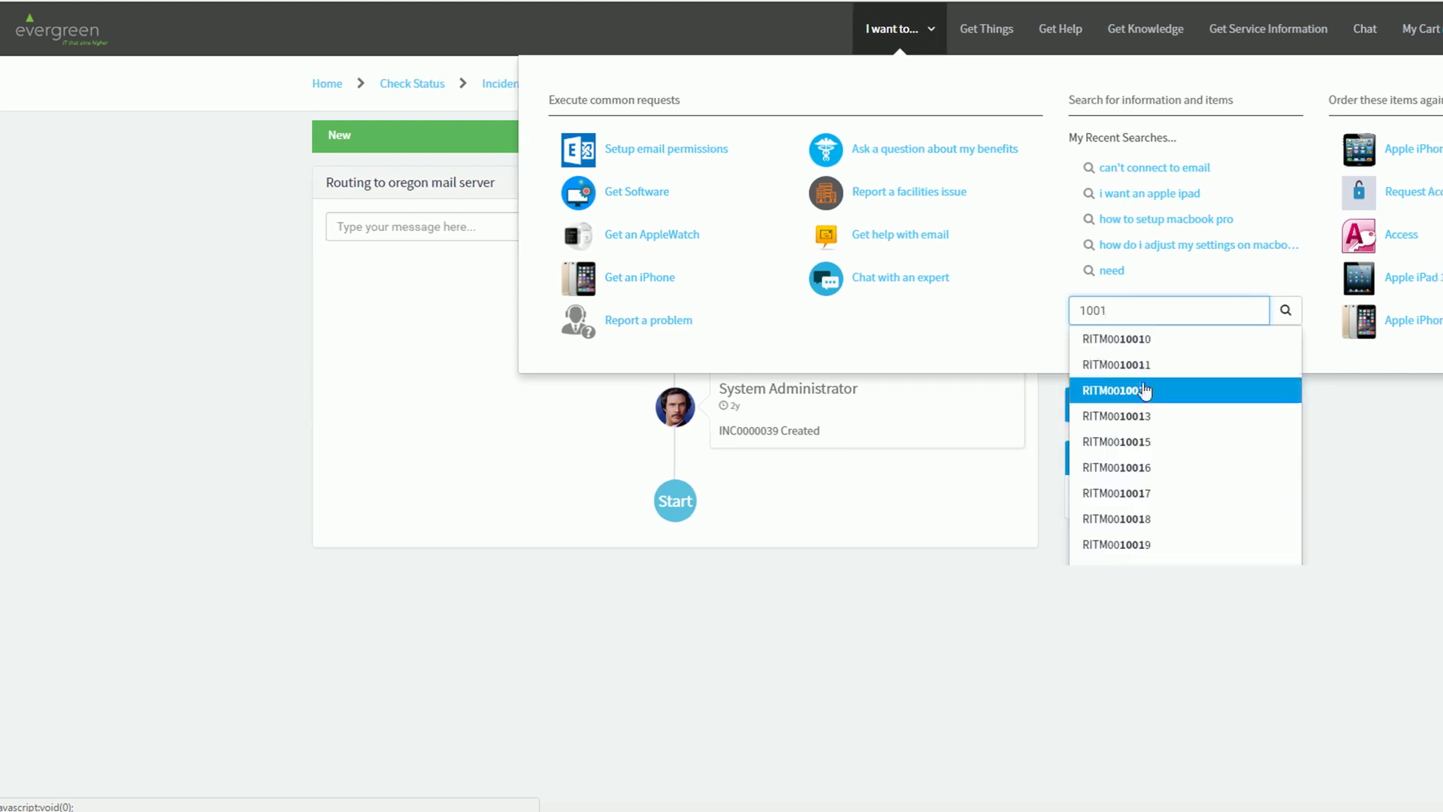
{"action": "left_click", "coordinate": [1150, 467]}
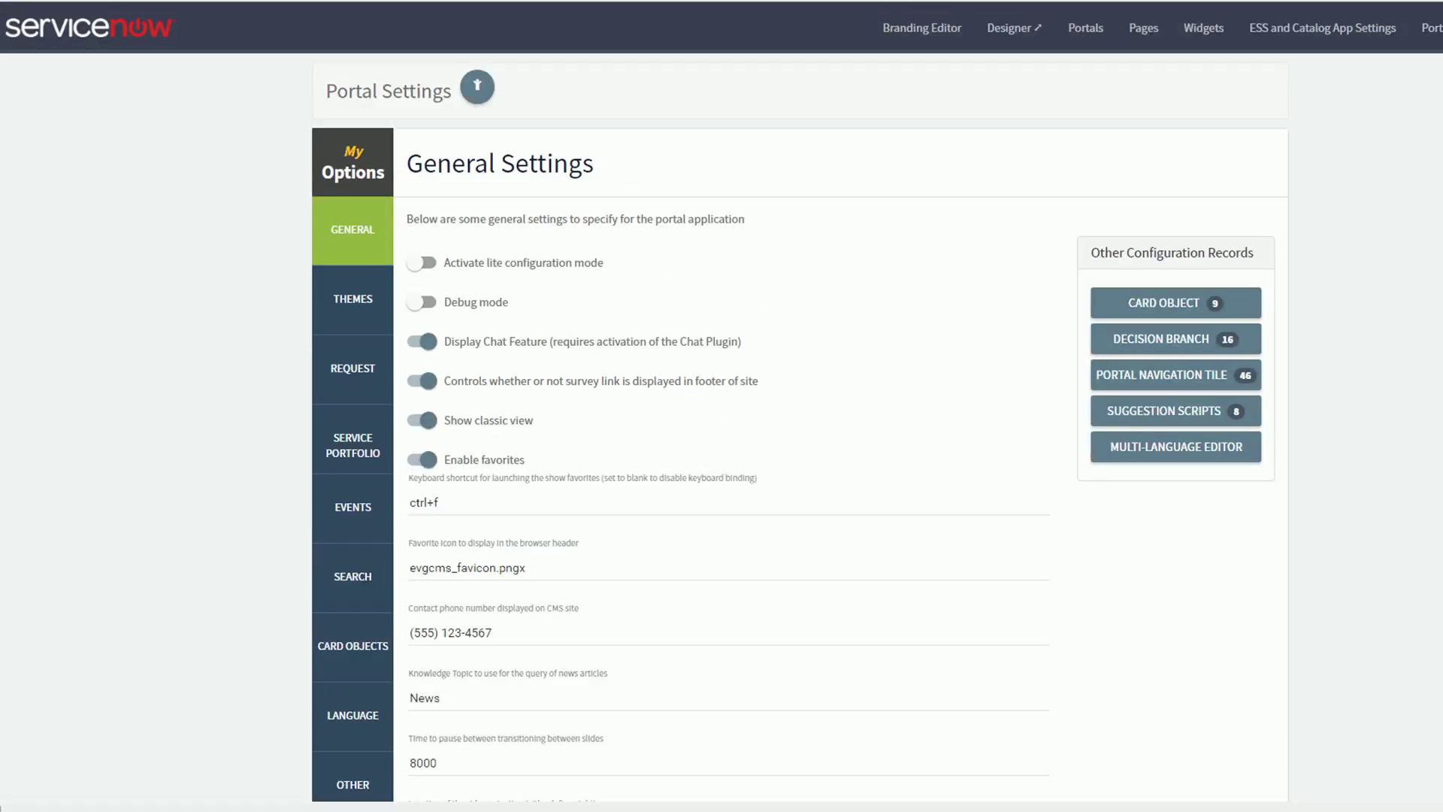
- Open the Search section of the portal settings and go to the Bing Spell Checker API key field
{"action": "scroll", "coordinate": [623, 503], "scroll_direction": "down", "scroll_amount": 2}
{"action": "left_click", "coordinate": [353, 515]}
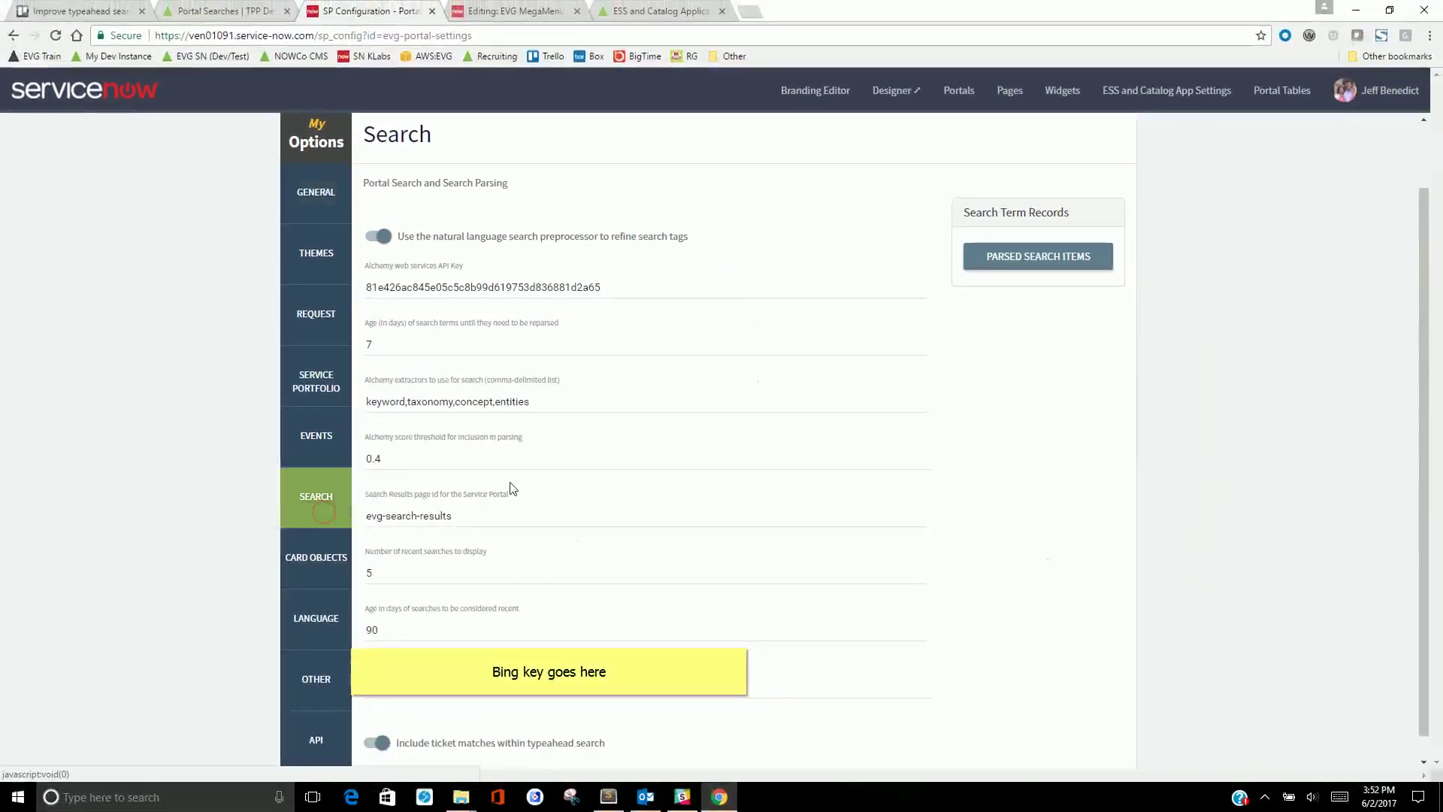
{"action": "scroll", "coordinate": [511, 488], "scroll_direction": "down", "scroll_amount": 1}
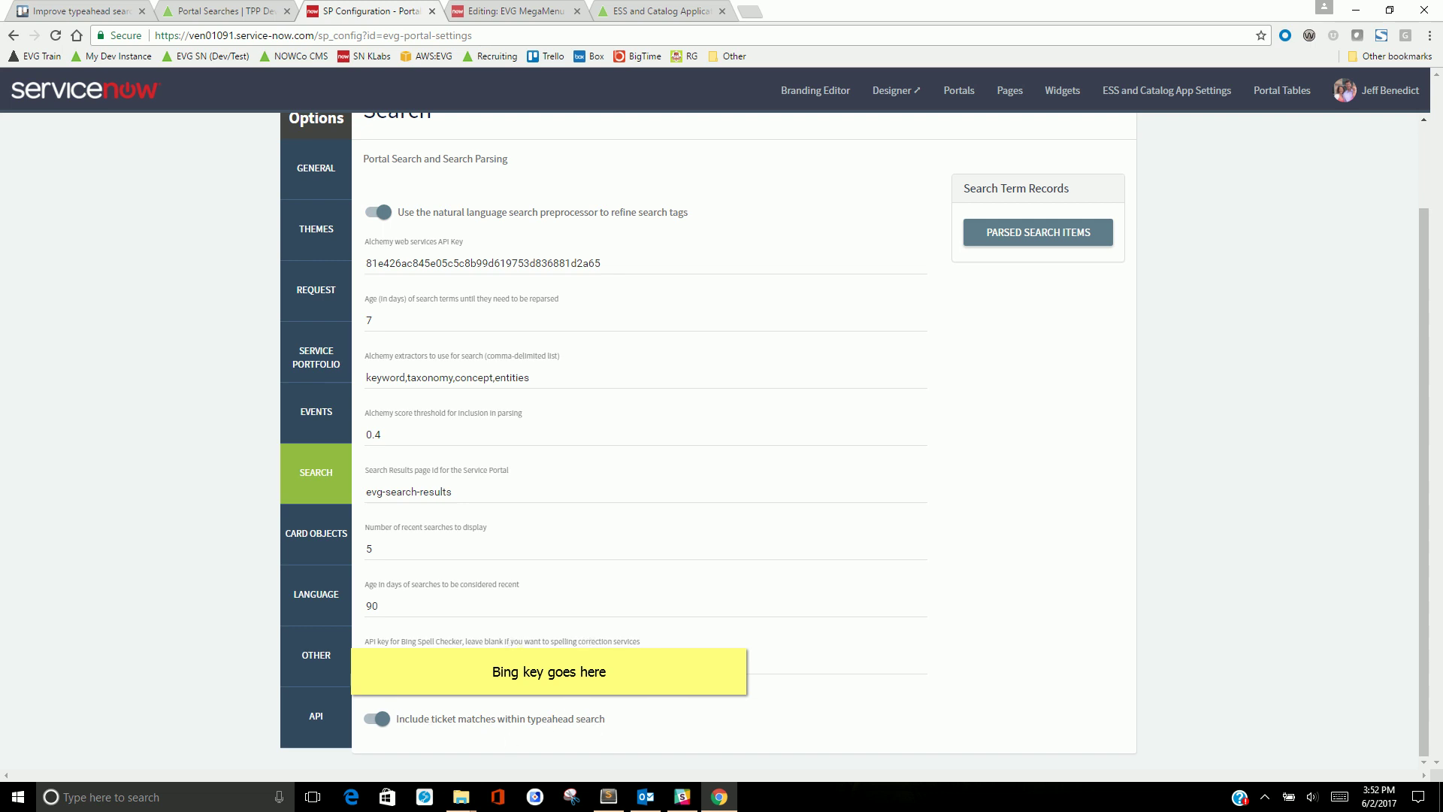
{"action": "left_click", "coordinate": [571, 665]}
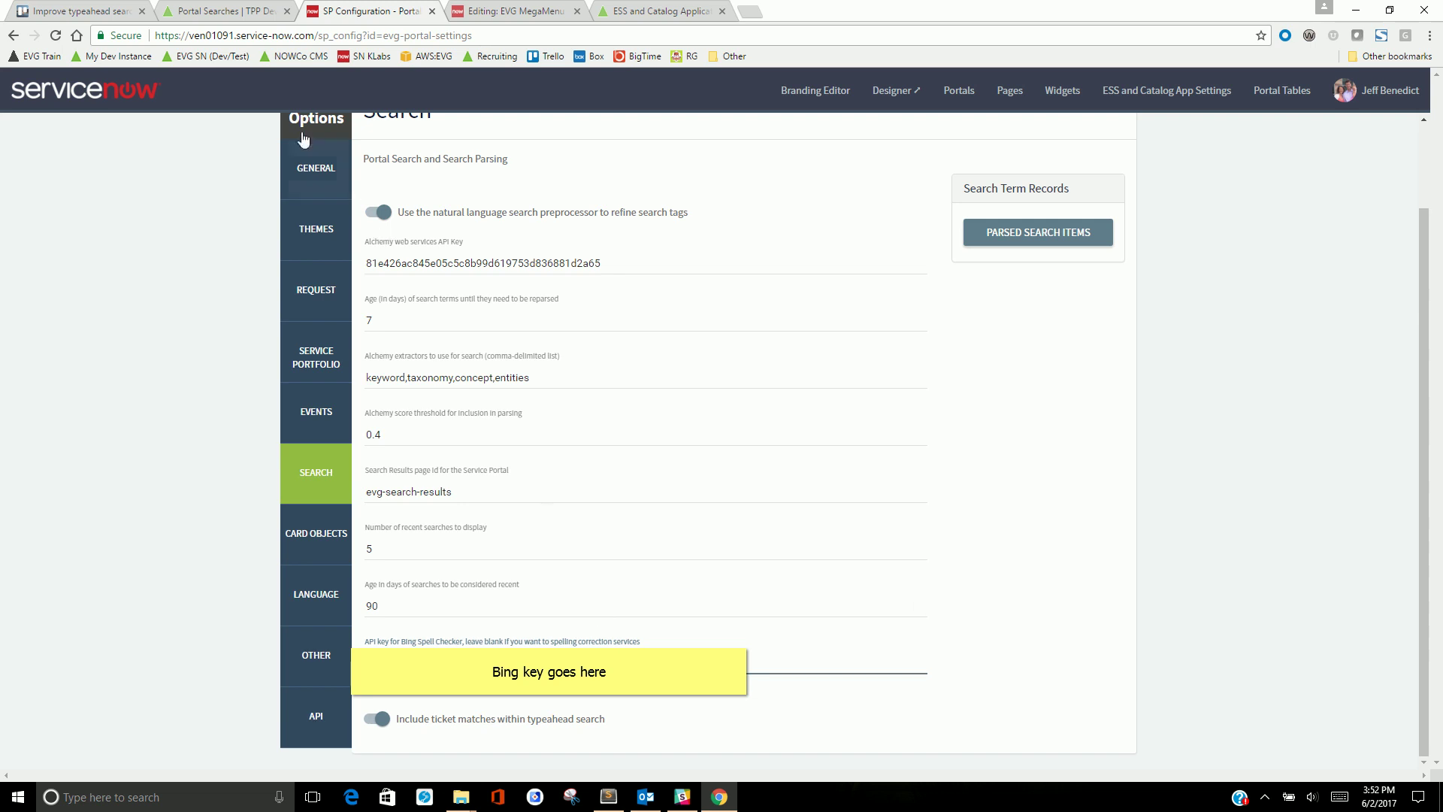
- Switch to the TPP Development Instance, filter the widget instances by ID containing "type" and open the ess-typeahead-search record
{"action": "left_click", "coordinate": [205, 12]}
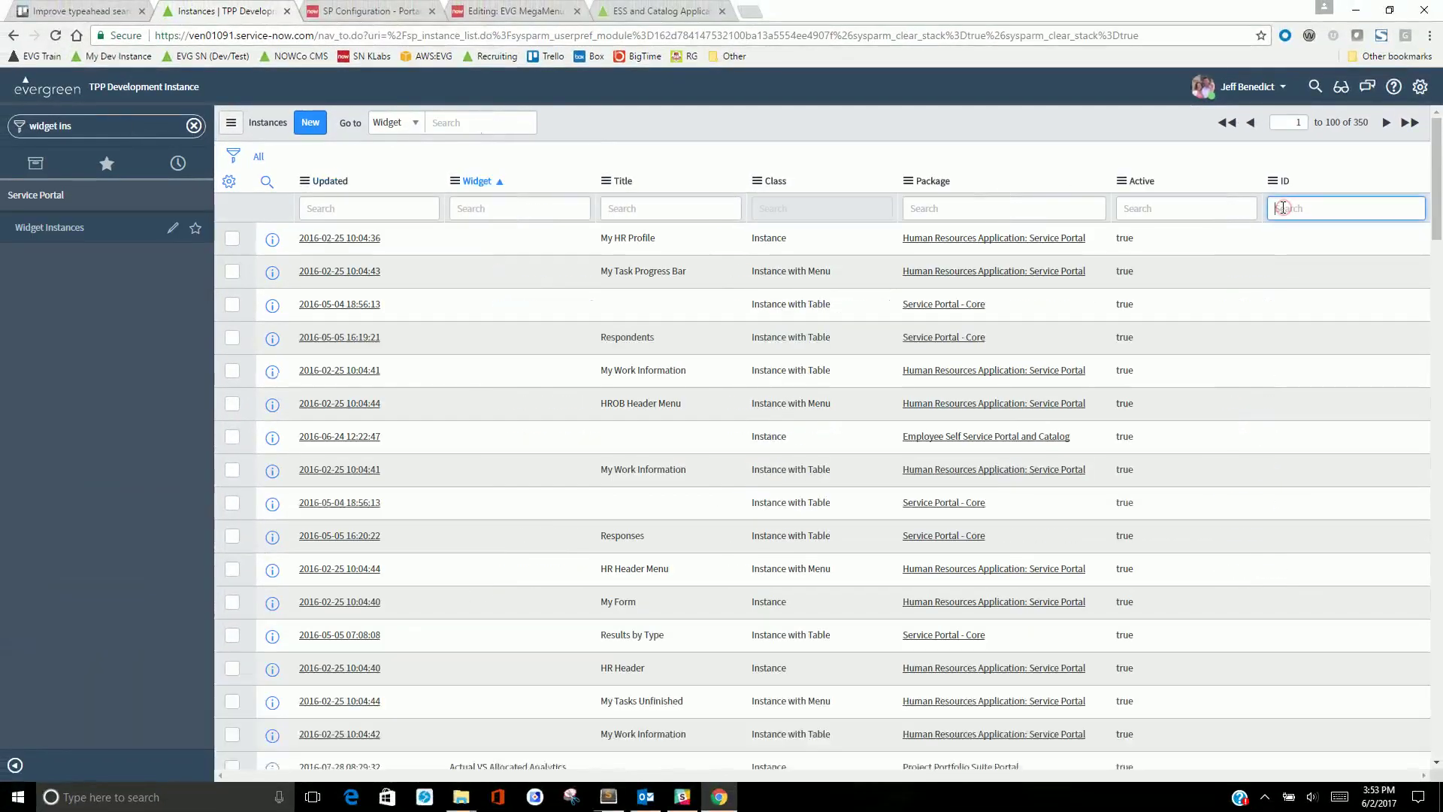
{"action": "type", "text": "spot"}
{"action": "key", "text": "Return"}
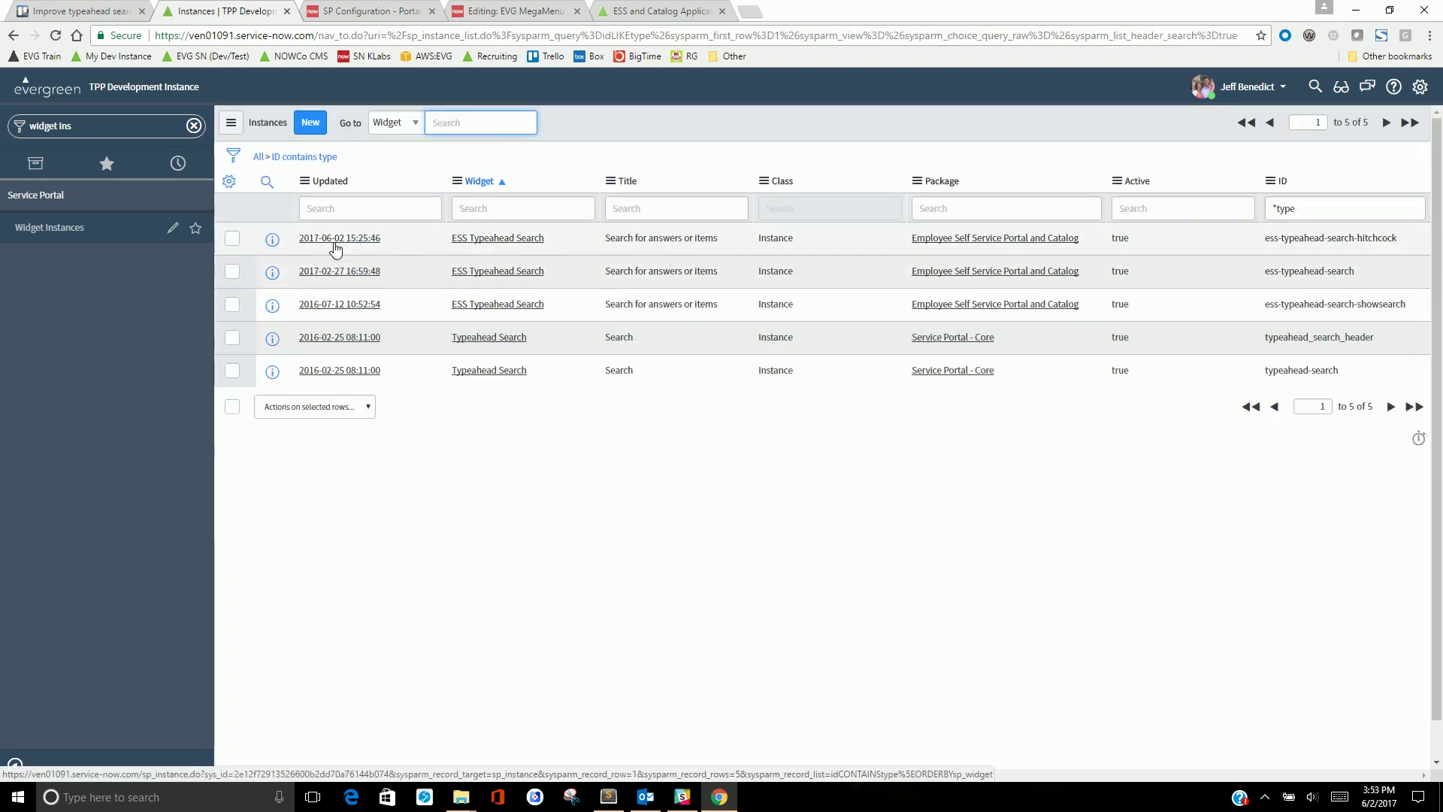
{"action": "left_click", "coordinate": [335, 269]}
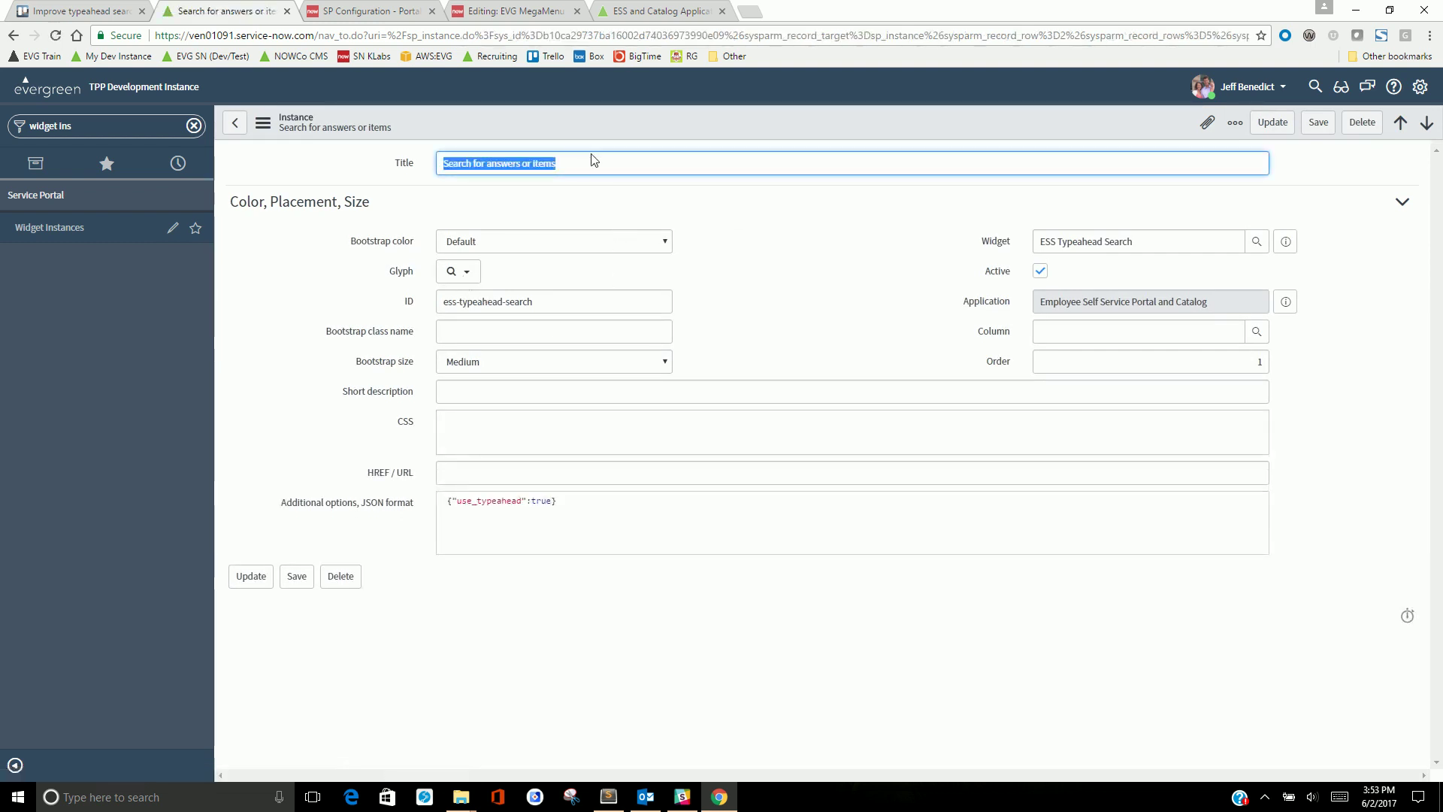
- Examine the instance's widget assignment and the use_typeahead setting in its additional JSON options
{"action": "triple_click", "coordinate": [1189, 243]}
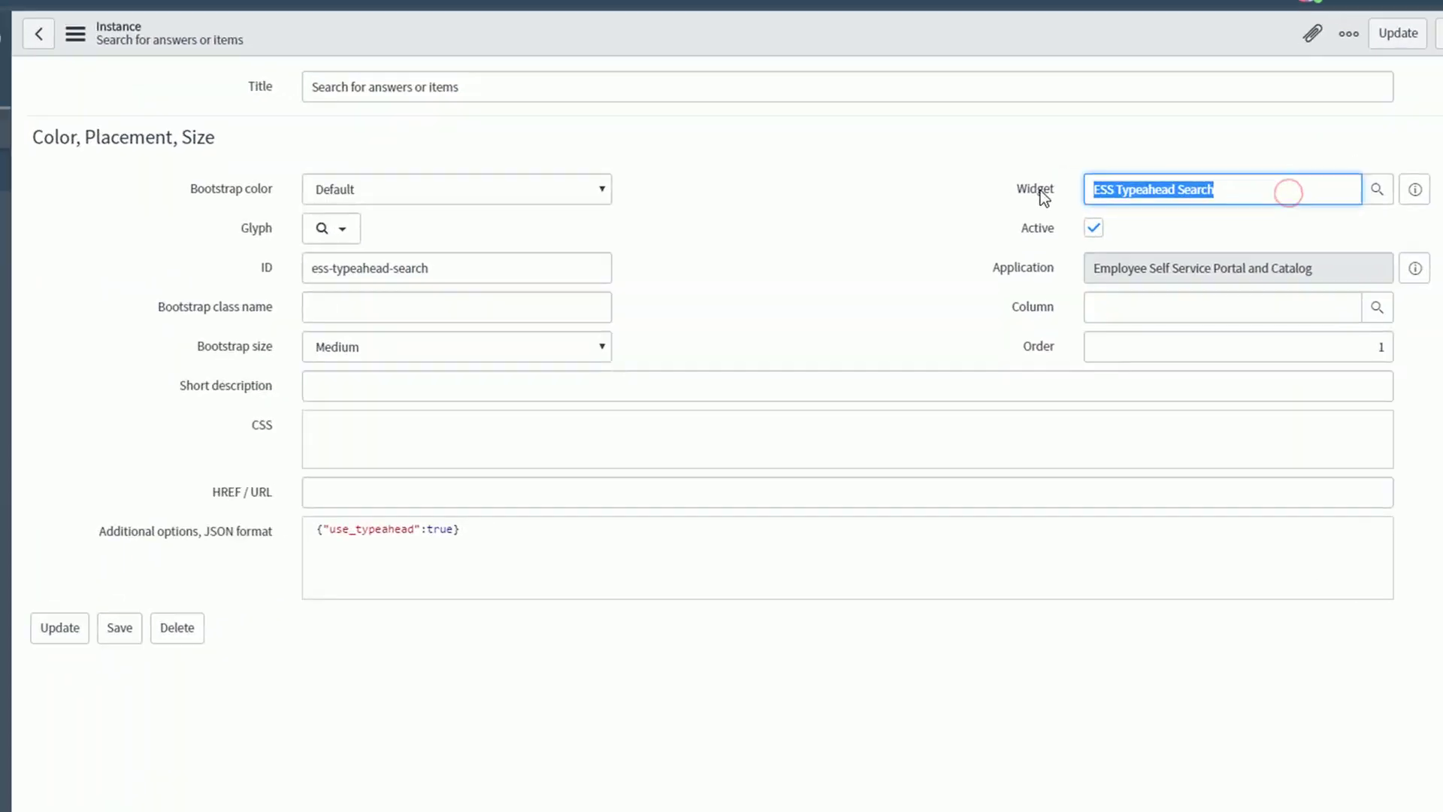
{"action": "left_click", "coordinate": [346, 532]}
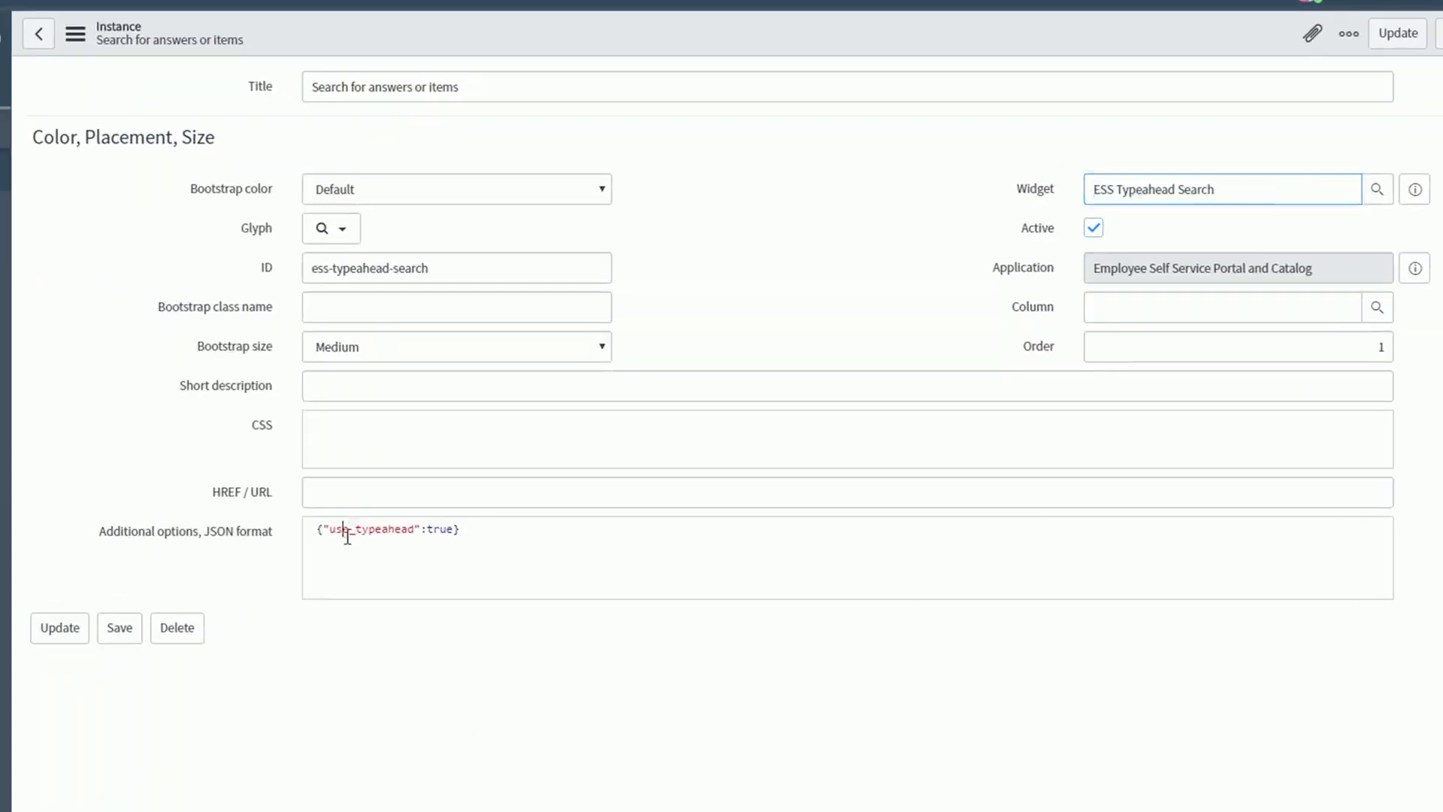
{"action": "double_click", "coordinate": [347, 537]}
{"action": "double_click", "coordinate": [430, 530]}
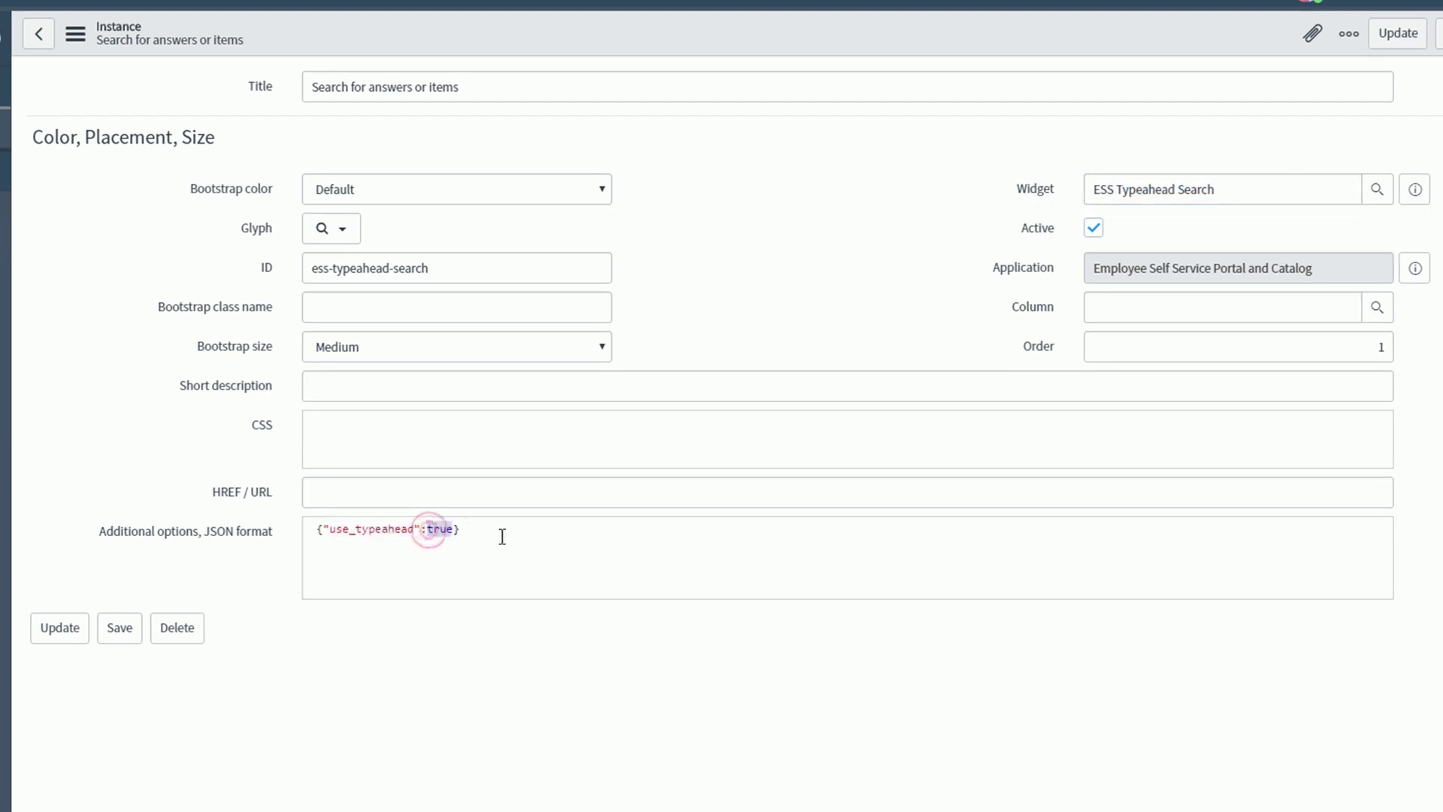